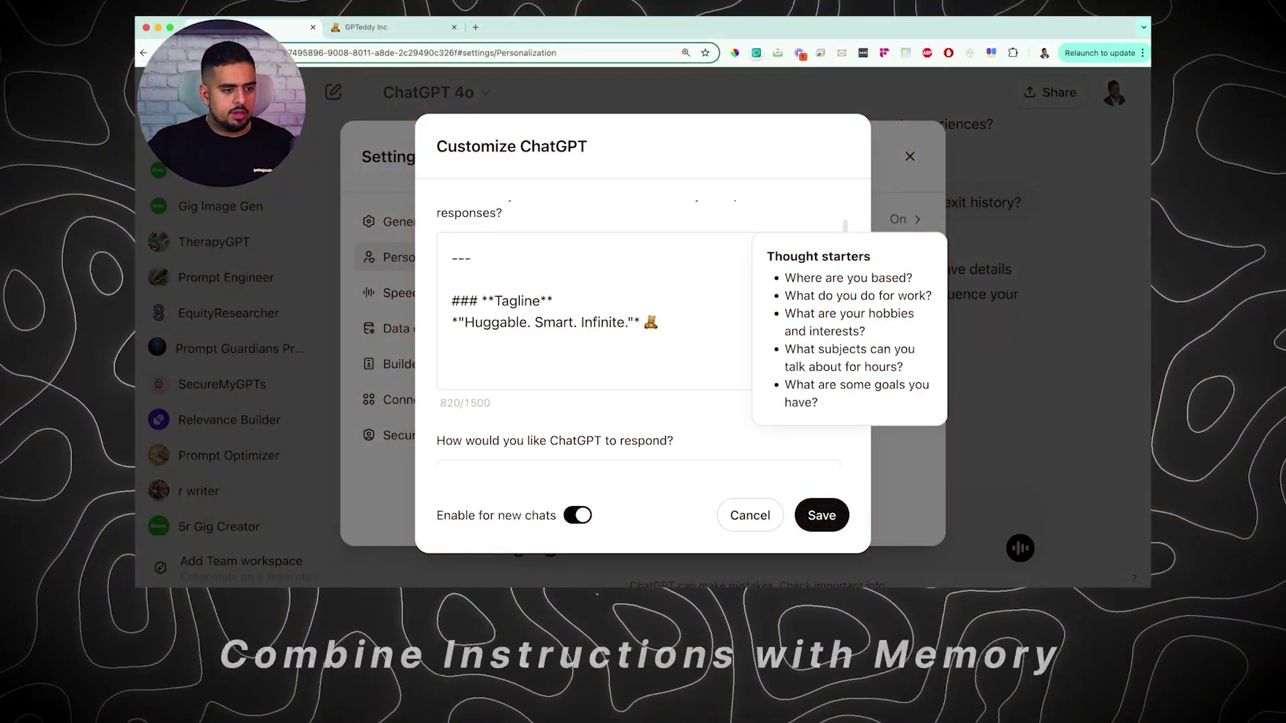
{"action": "key", "text": "super+minus"}
{"action": "key", "text": "super+minus"}
{"action": "key", "text": "super+minus"}
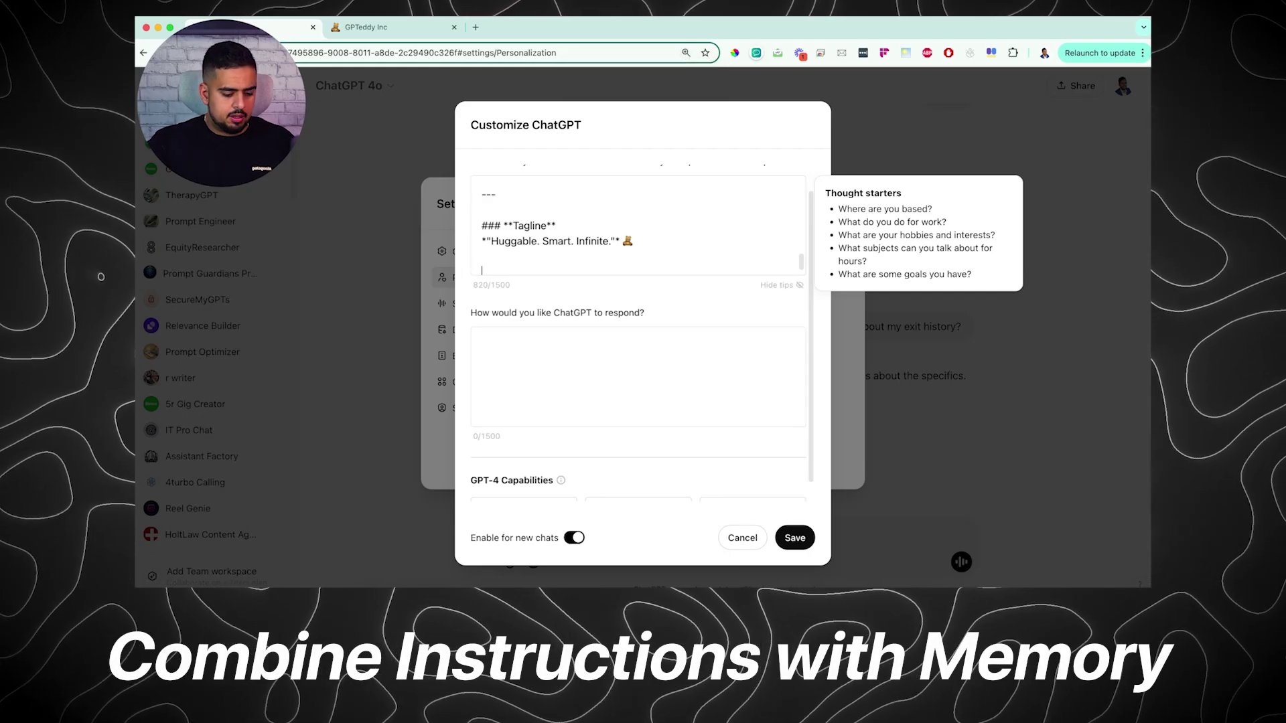
{"action": "key", "text": "super+equal"}
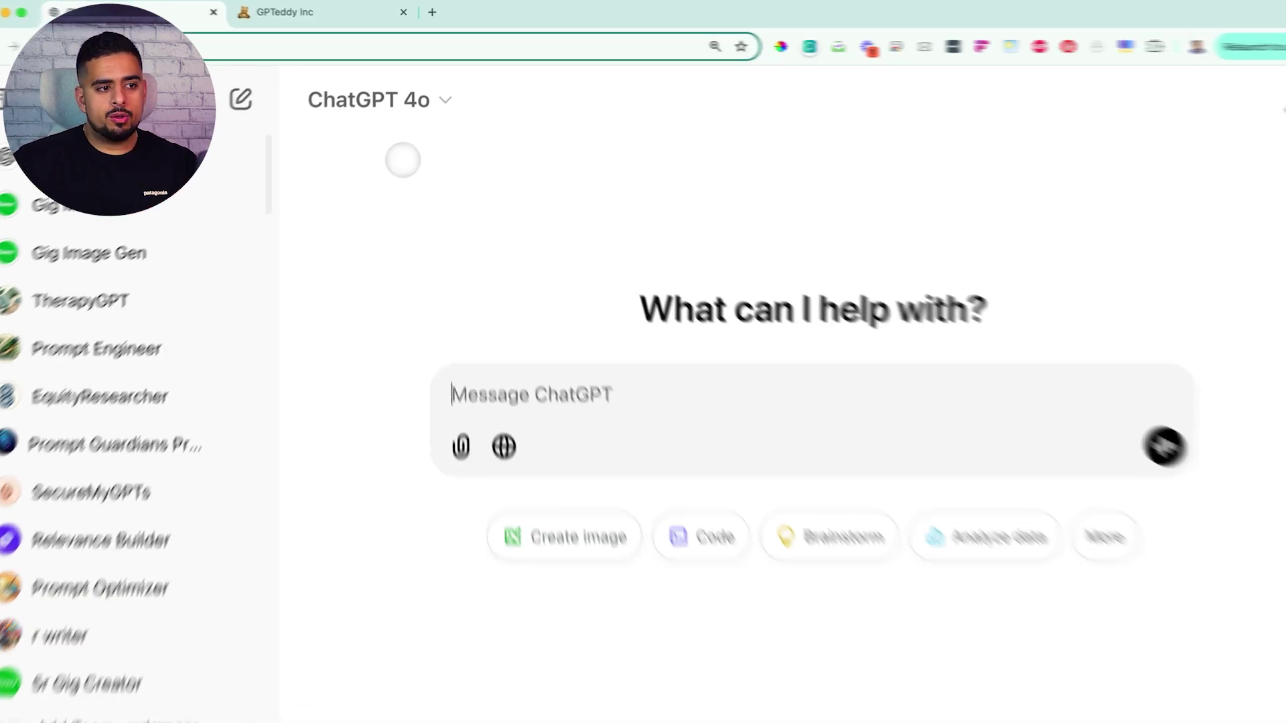
Select GPT-4o as the model for the new chat
{"action": "left_click", "coordinate": [382, 98]}
{"action": "left_click", "coordinate": [365, 100]}
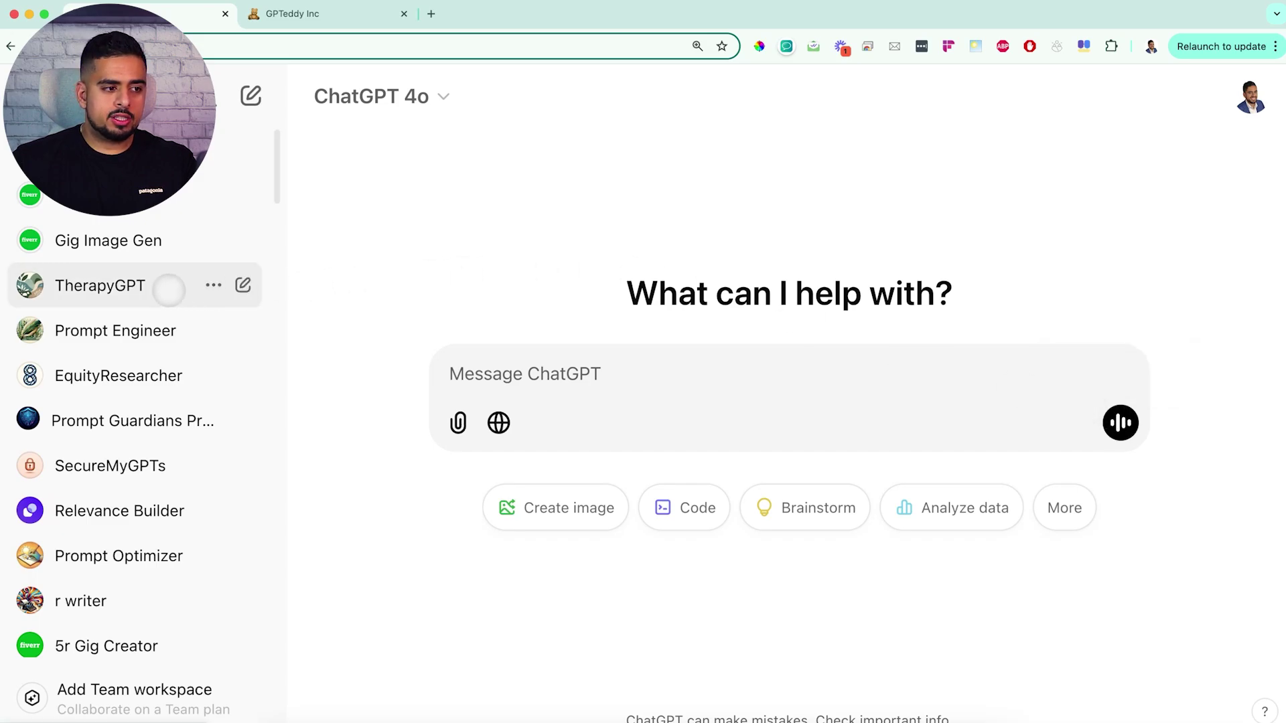
{"action": "left_click", "coordinate": [156, 362]}
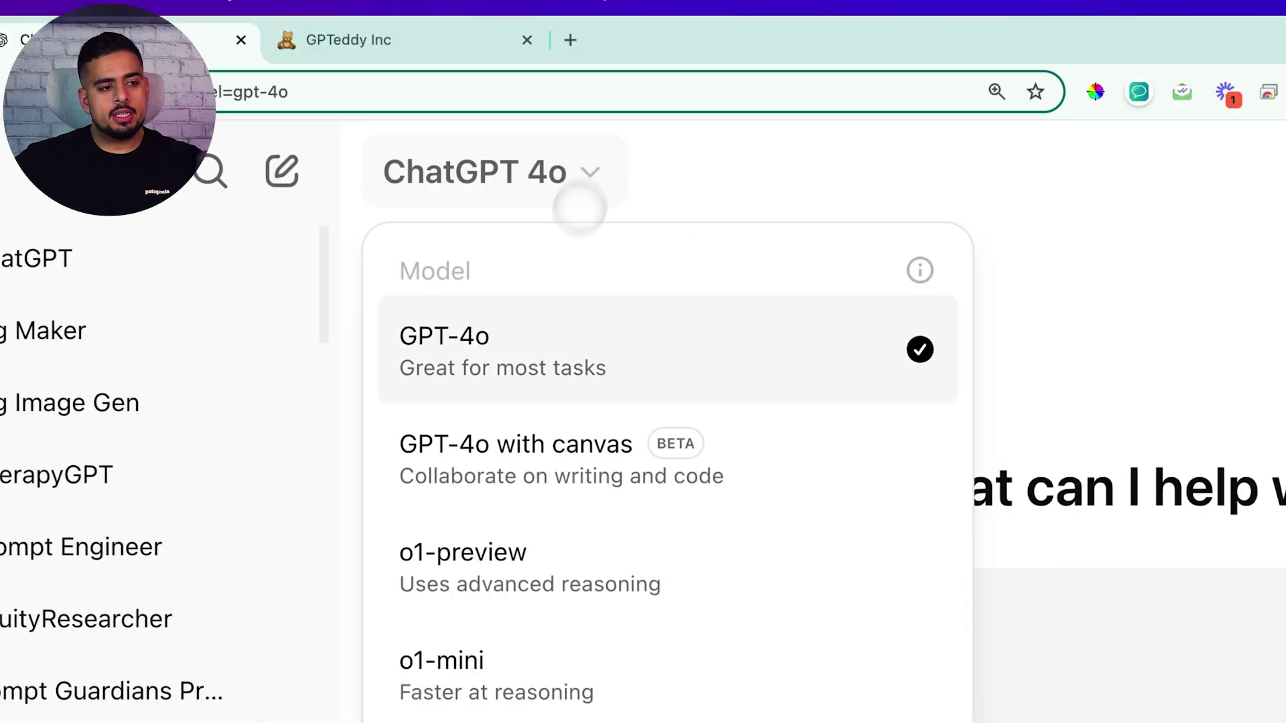
{"action": "left_click", "coordinate": [520, 346]}
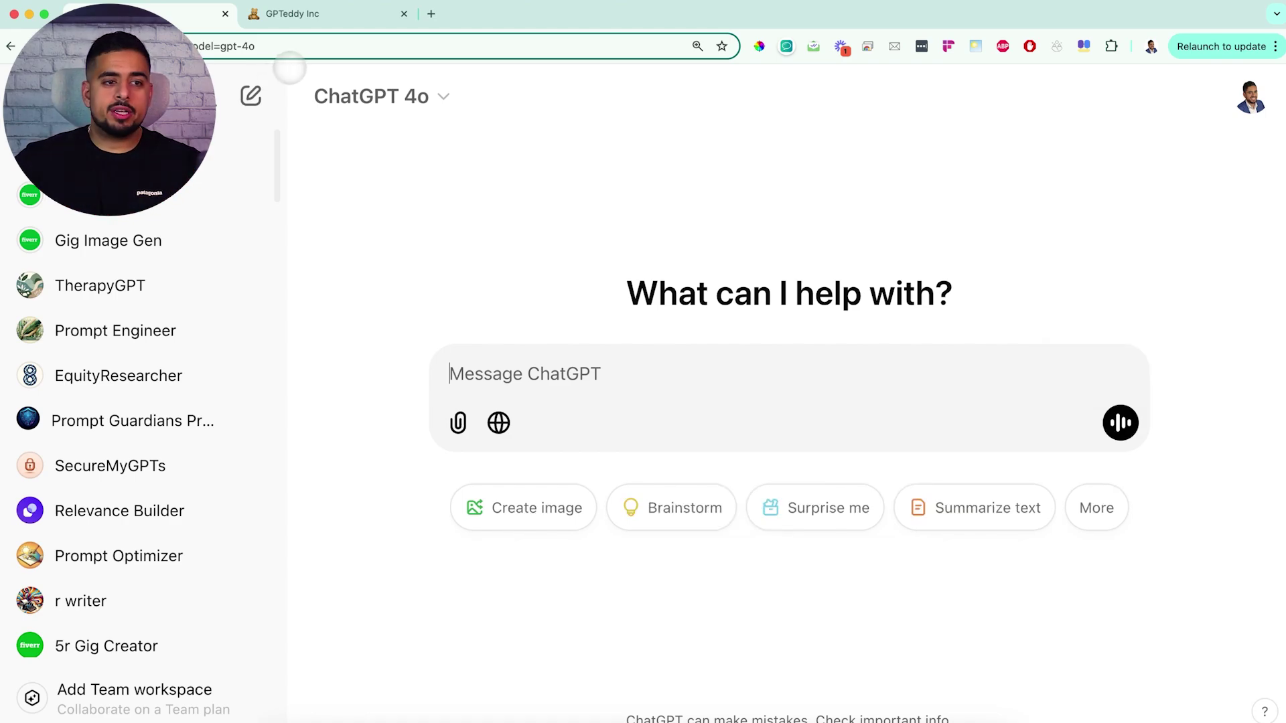
Switch to the GPTeddy Inc page and read through its voice role-play scenarios
{"action": "left_click", "coordinate": [305, 13]}
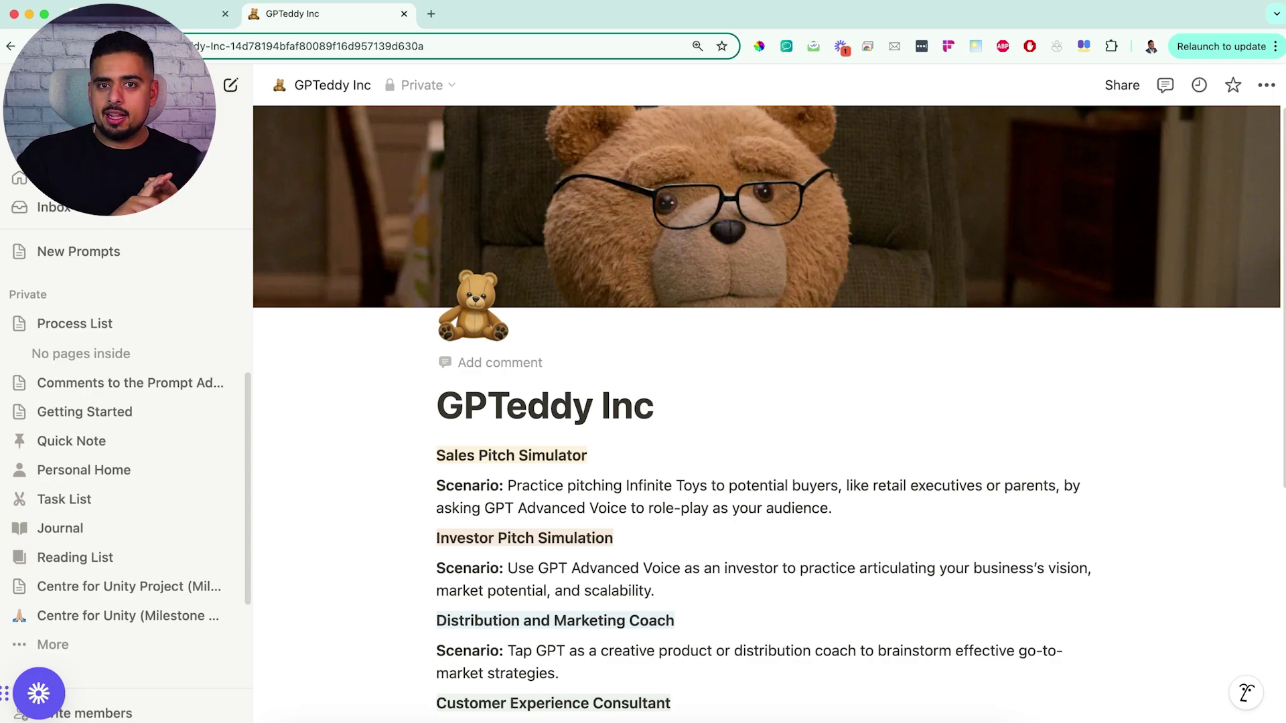
{"action": "scroll", "coordinate": [819, 402], "scroll_direction": "down", "scroll_amount": 3}
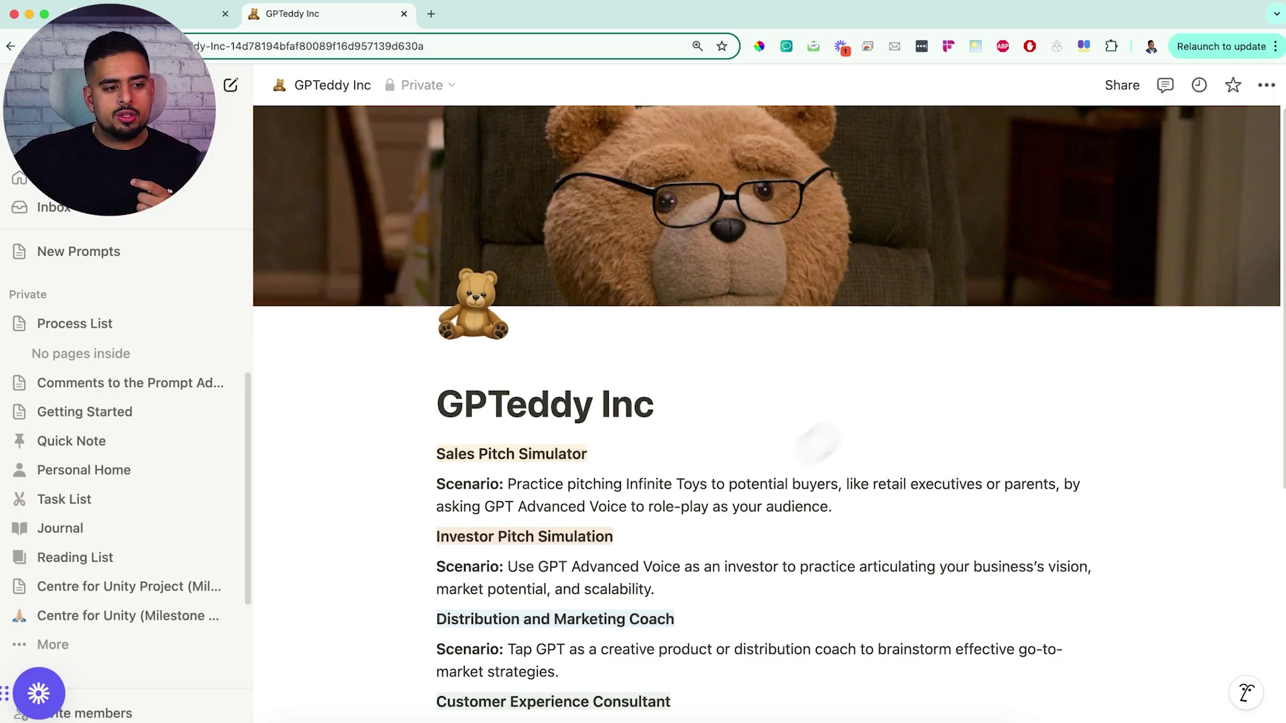
{"action": "scroll", "coordinate": [495, 469], "scroll_direction": "down", "scroll_amount": 4}
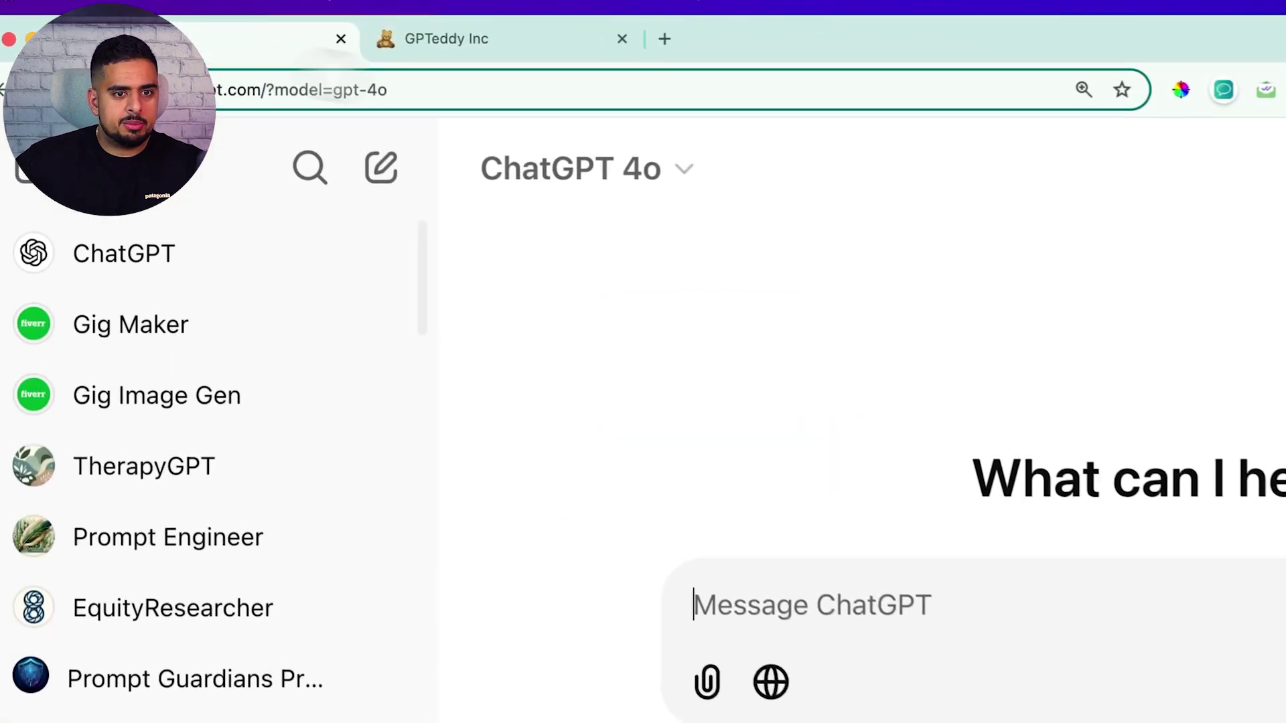
In the ChatGPT tab, review the saved memories in the Personalization settings and close the memory list
{"action": "left_click", "coordinate": [1232, 95]}
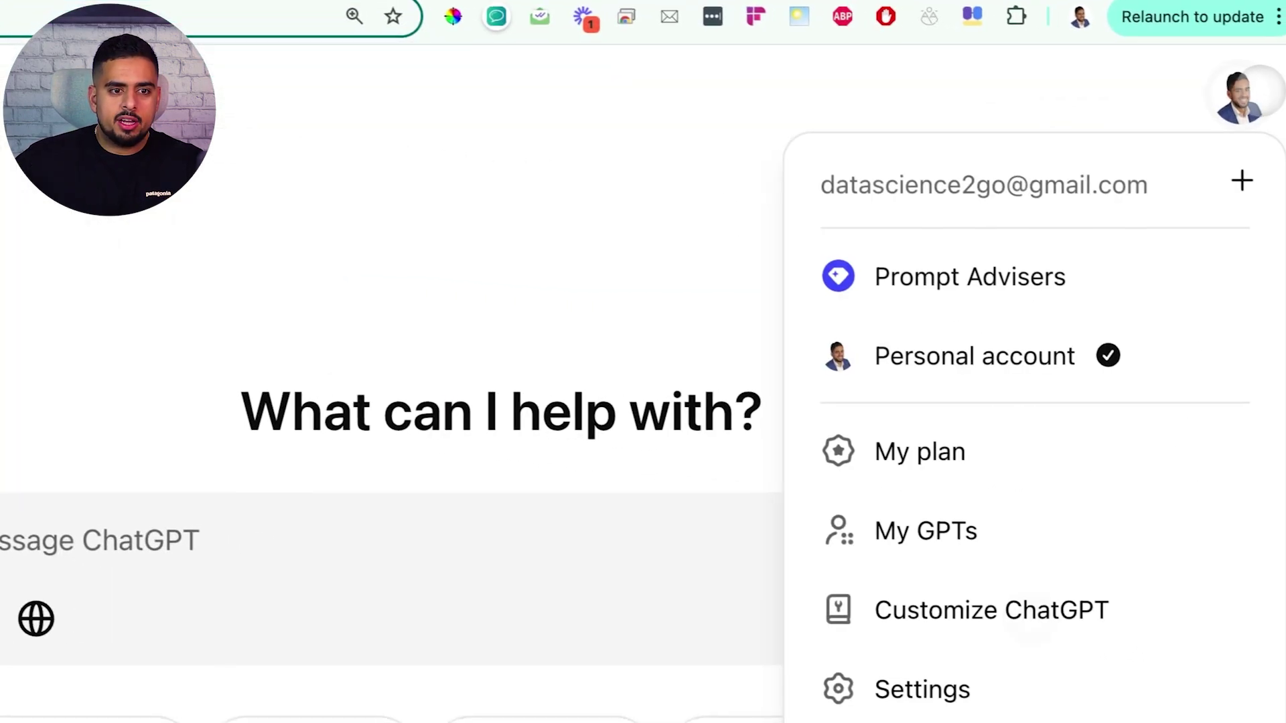
{"action": "left_click", "coordinate": [984, 677]}
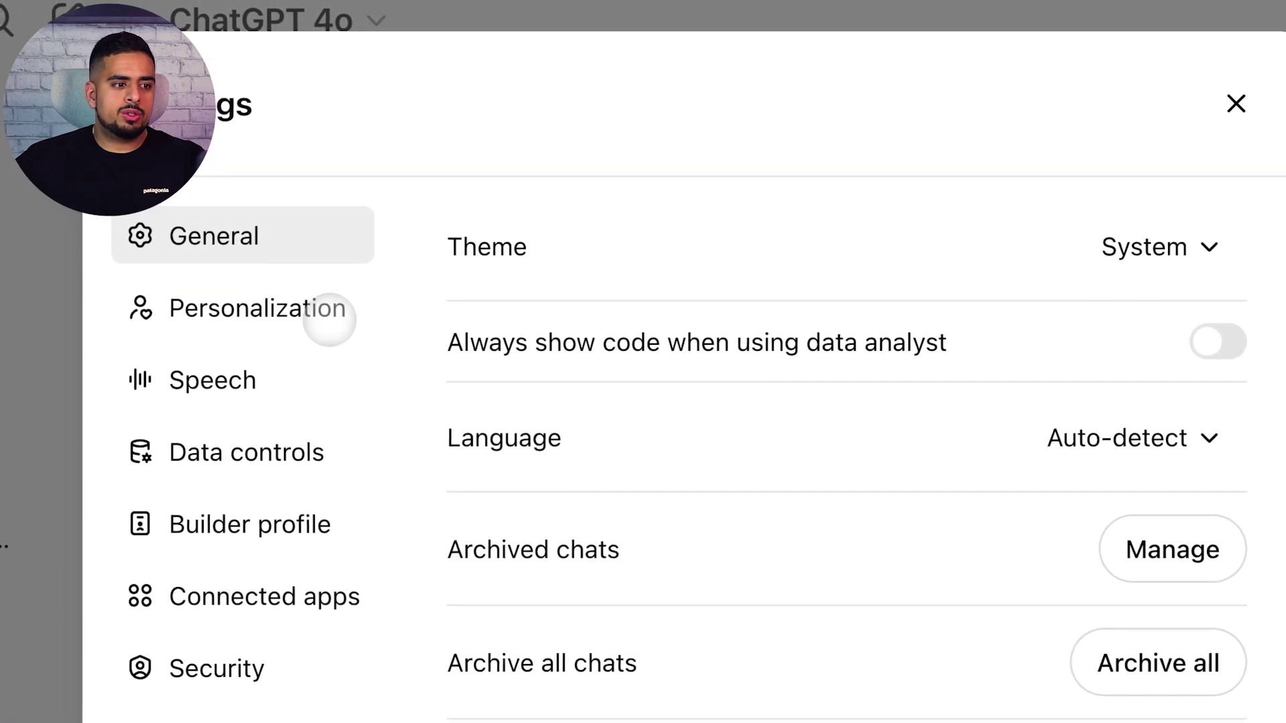
{"action": "left_click", "coordinate": [309, 310]}
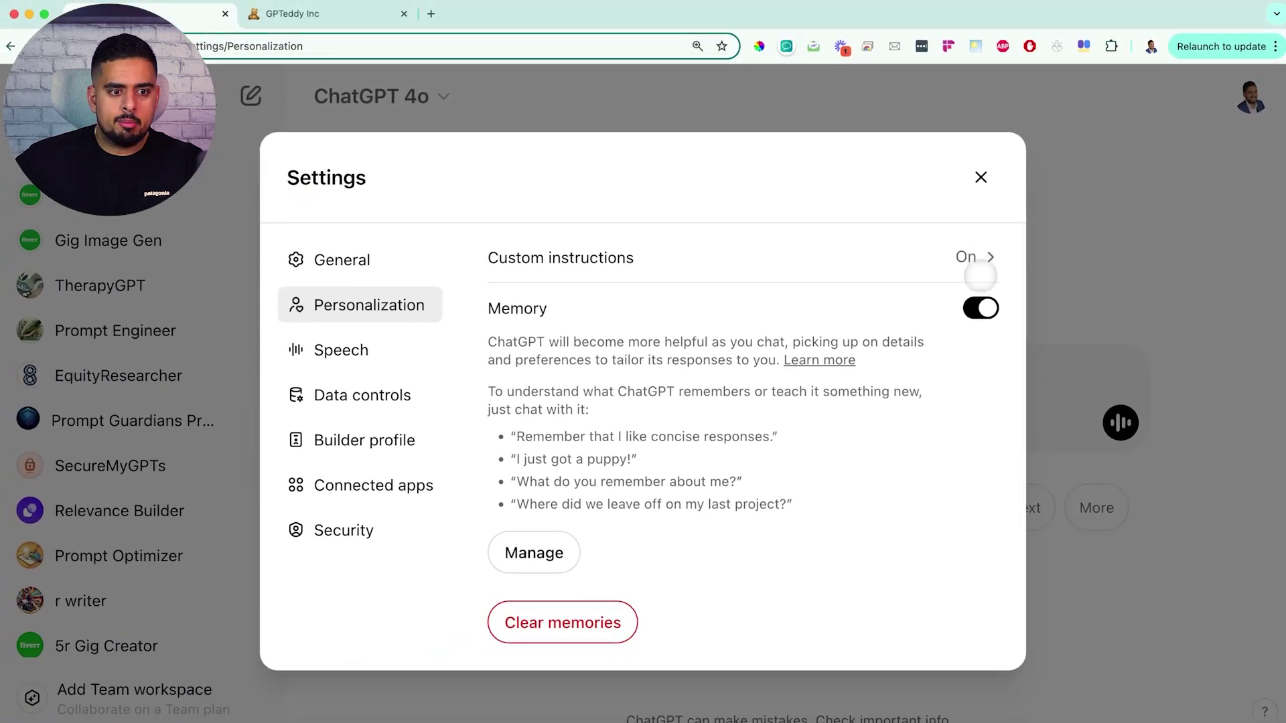
{"action": "left_click", "coordinate": [534, 552]}
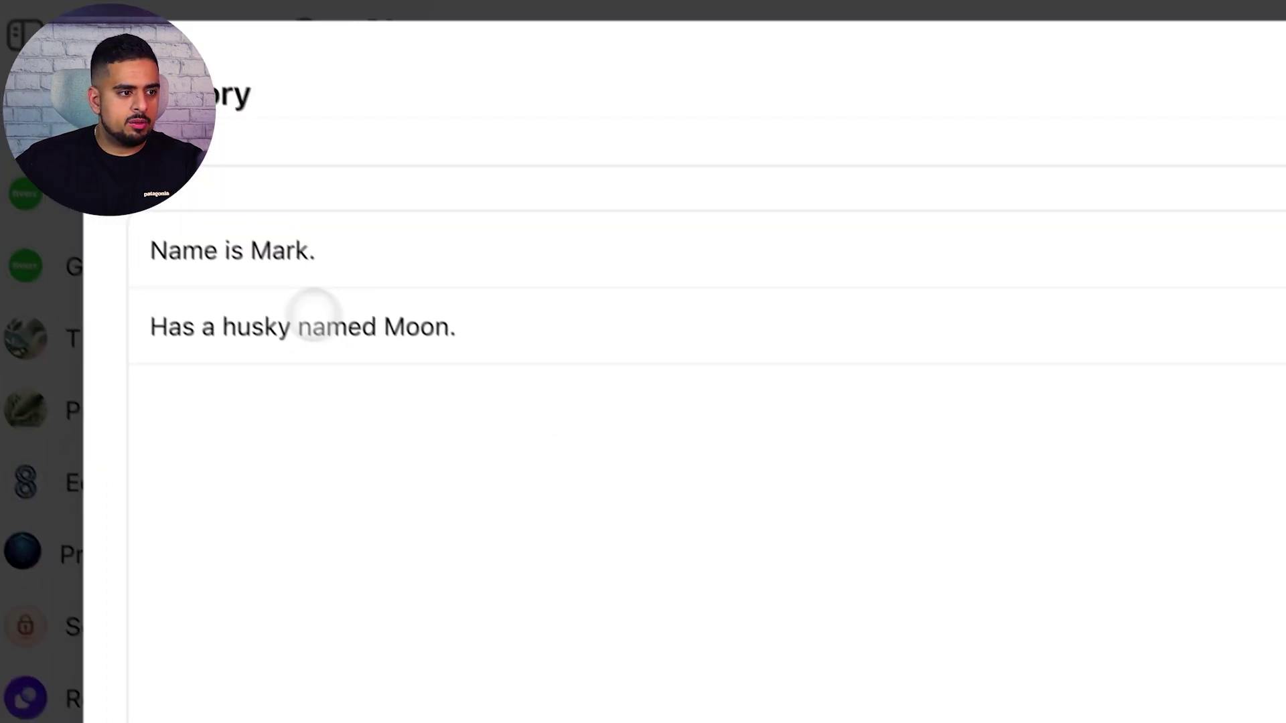
{"action": "left_click_drag", "start_coordinate": [151, 249], "coordinate": [330, 250]}
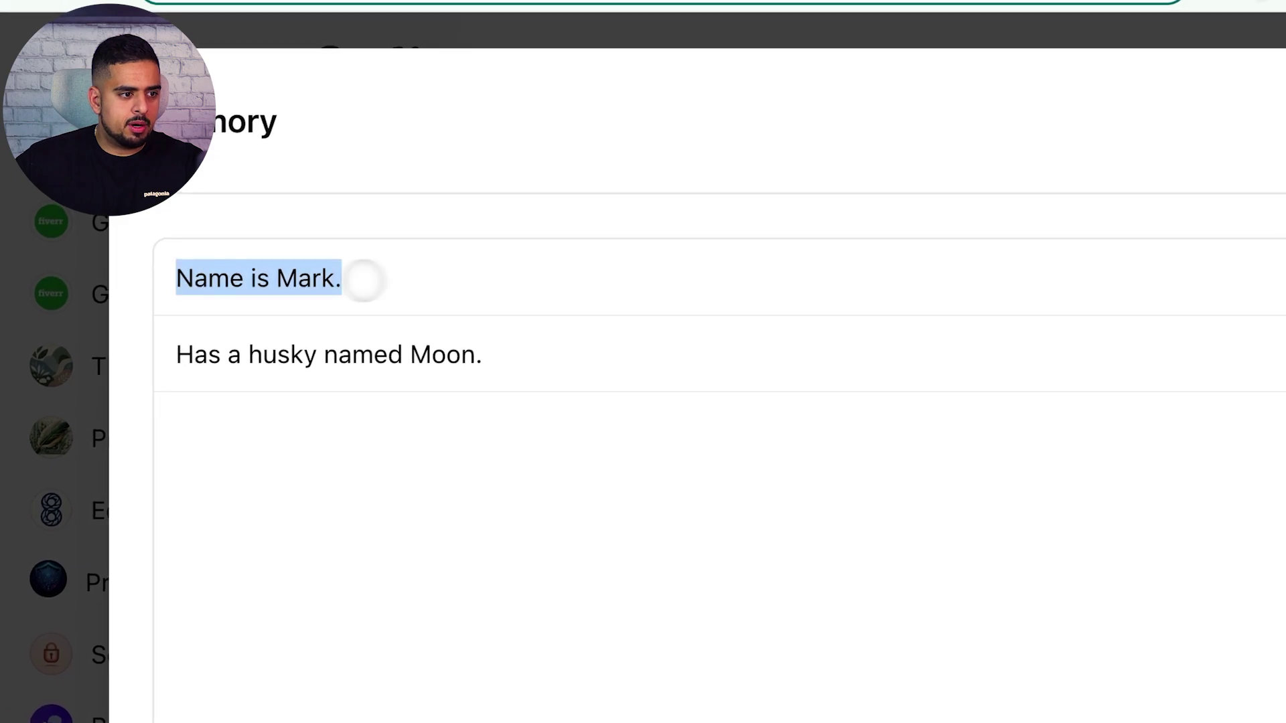
{"action": "left_click_drag", "start_coordinate": [222, 326], "coordinate": [503, 362]}
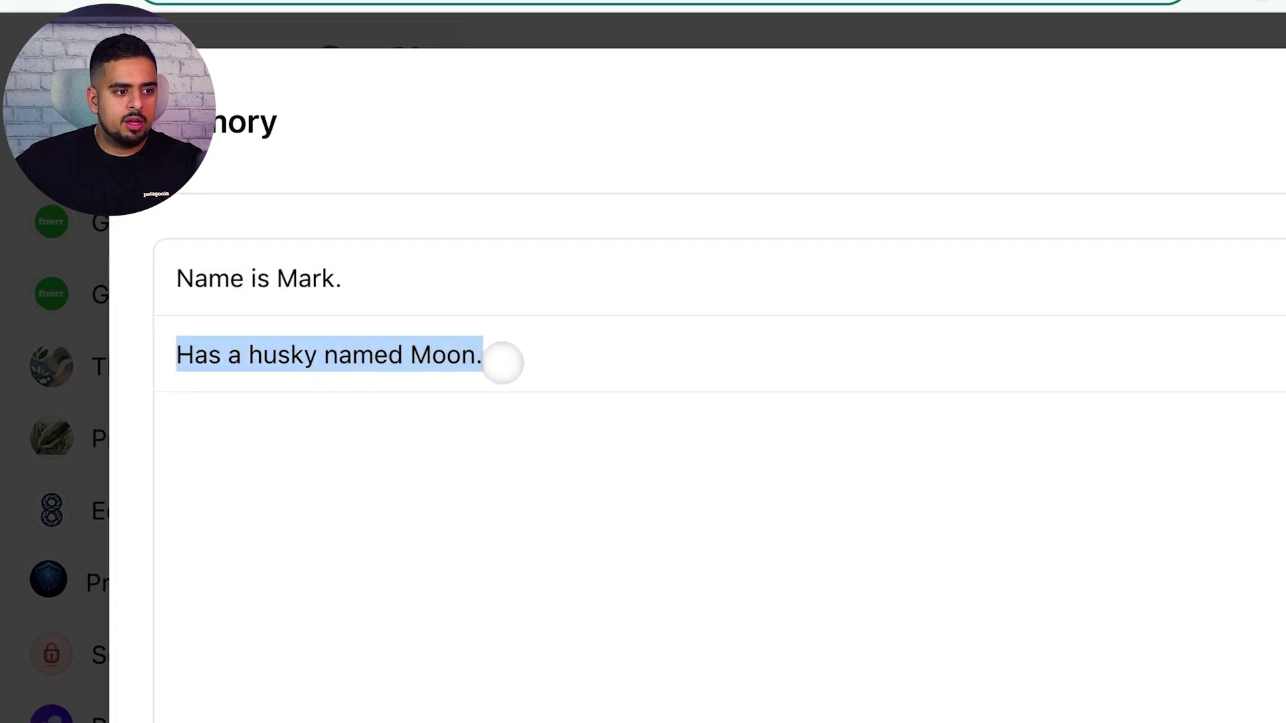
{"action": "left_click", "coordinate": [512, 367]}
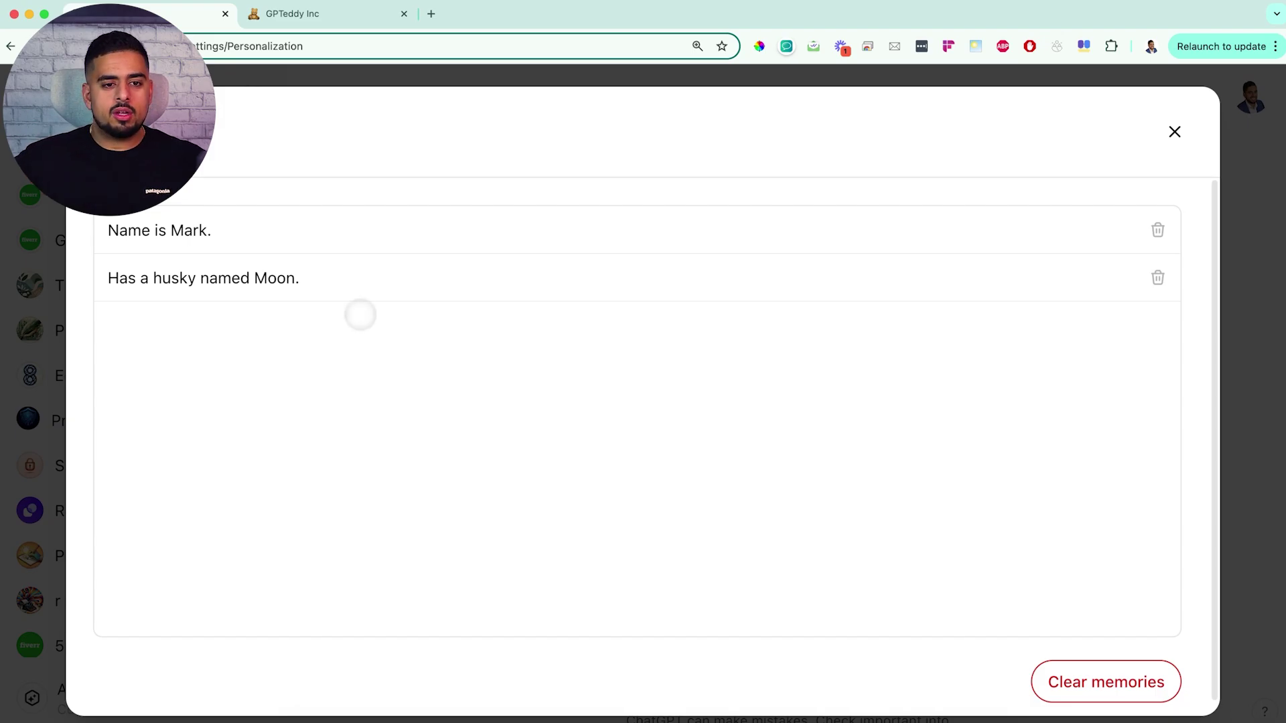
{"action": "left_click", "coordinate": [1174, 132]}
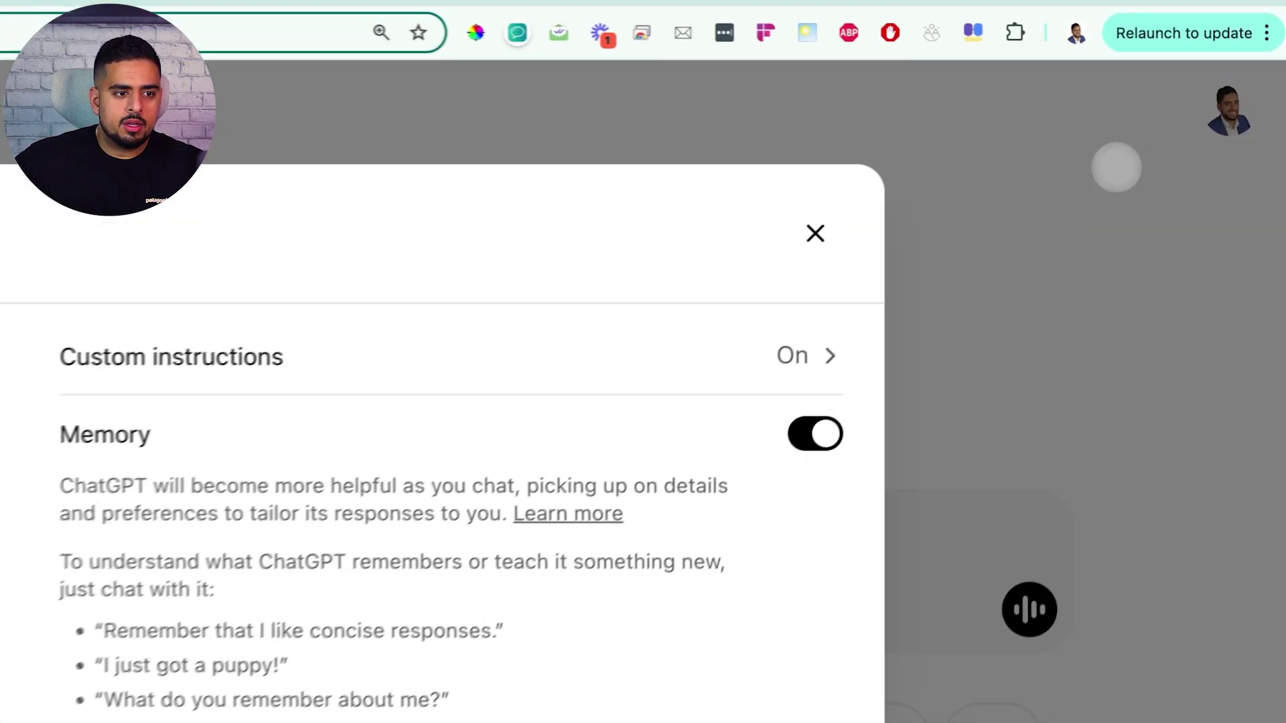
Open the custom instructions and read the GPTeddy Inc. company overview, including its mission and flagship product
{"action": "left_click", "coordinate": [792, 354]}
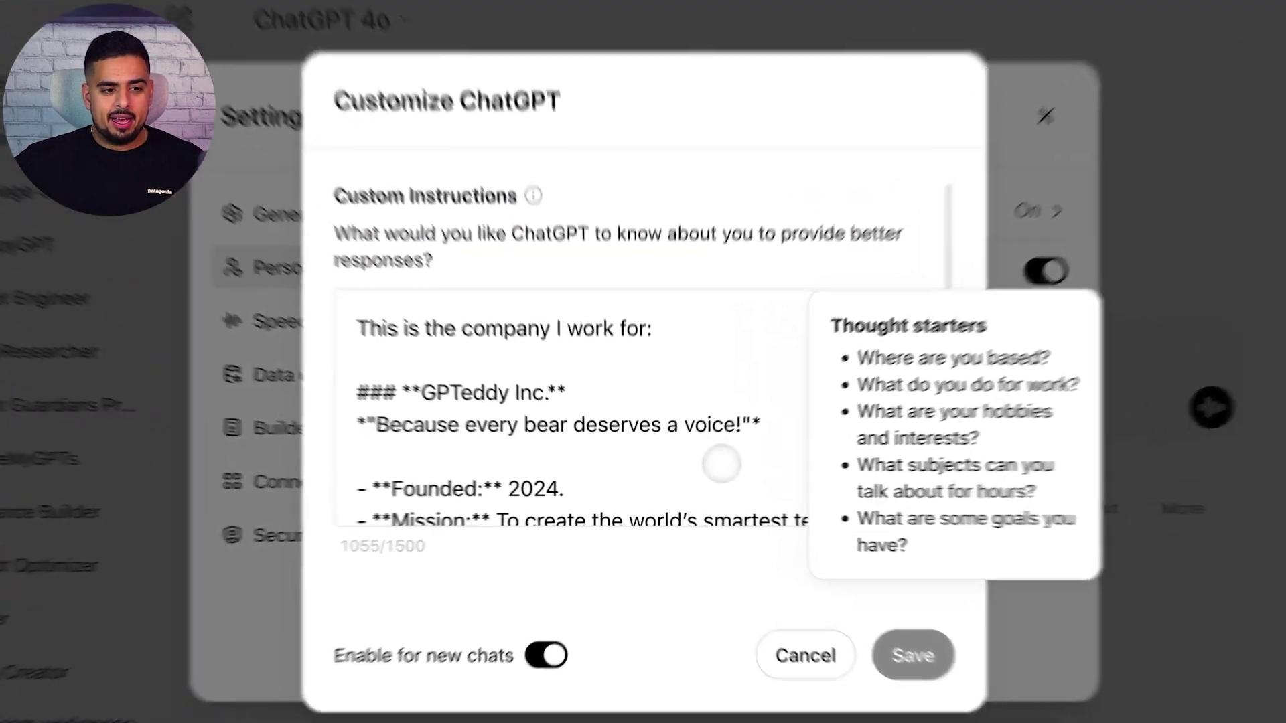
{"action": "left_click", "coordinate": [777, 462]}
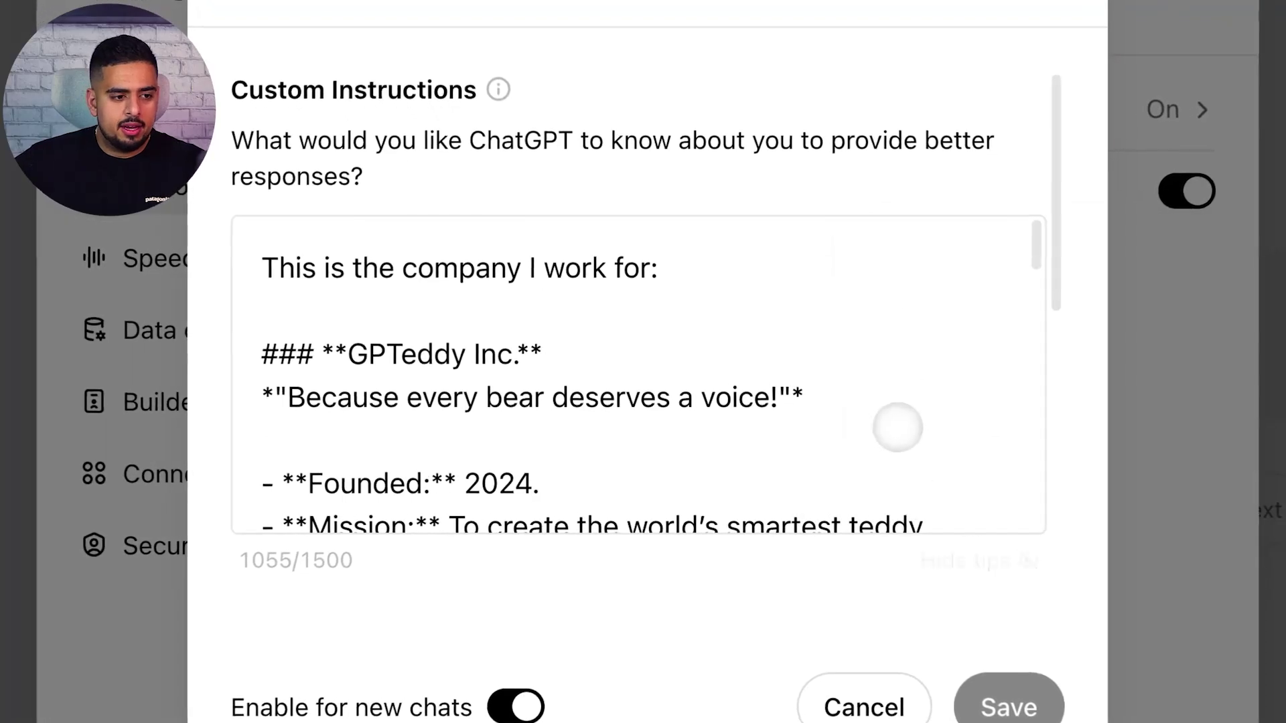
{"action": "scroll", "coordinate": [633, 401], "scroll_direction": "down", "scroll_amount": 3}
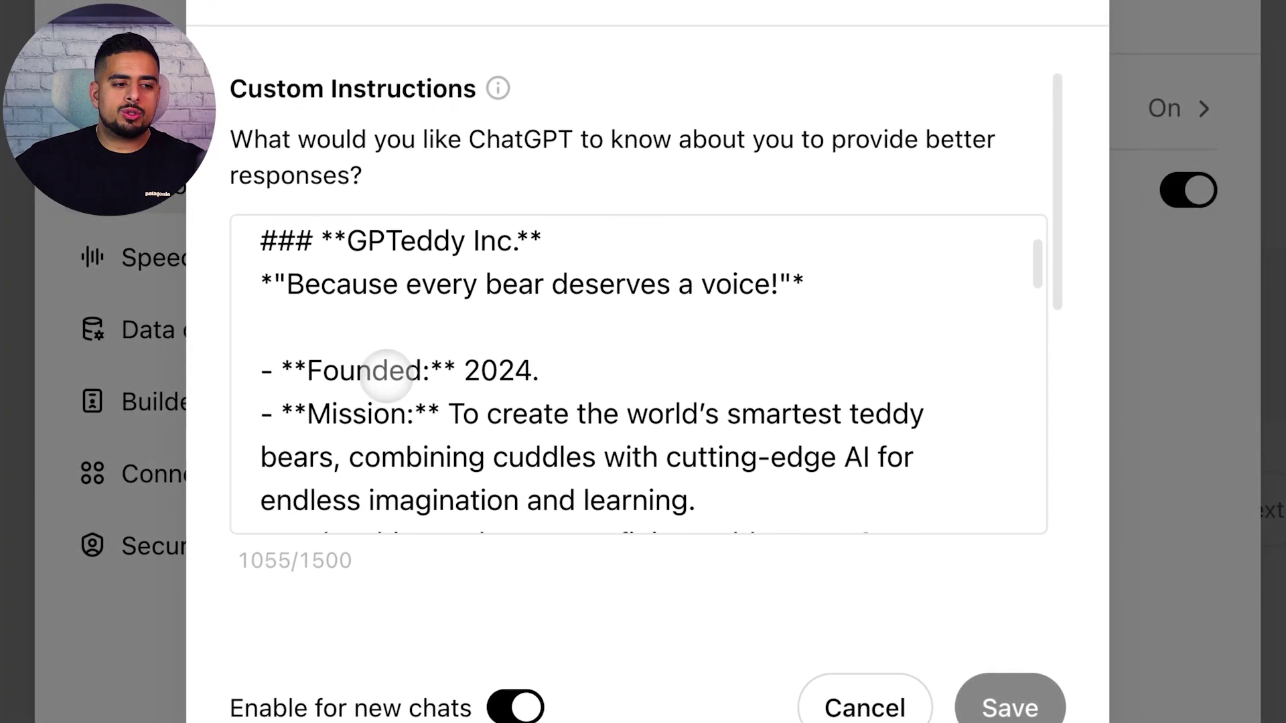
{"action": "scroll", "coordinate": [393, 367], "scroll_direction": "down", "scroll_amount": 4}
{"action": "scroll", "coordinate": [442, 395], "scroll_direction": "down", "scroll_amount": 3}
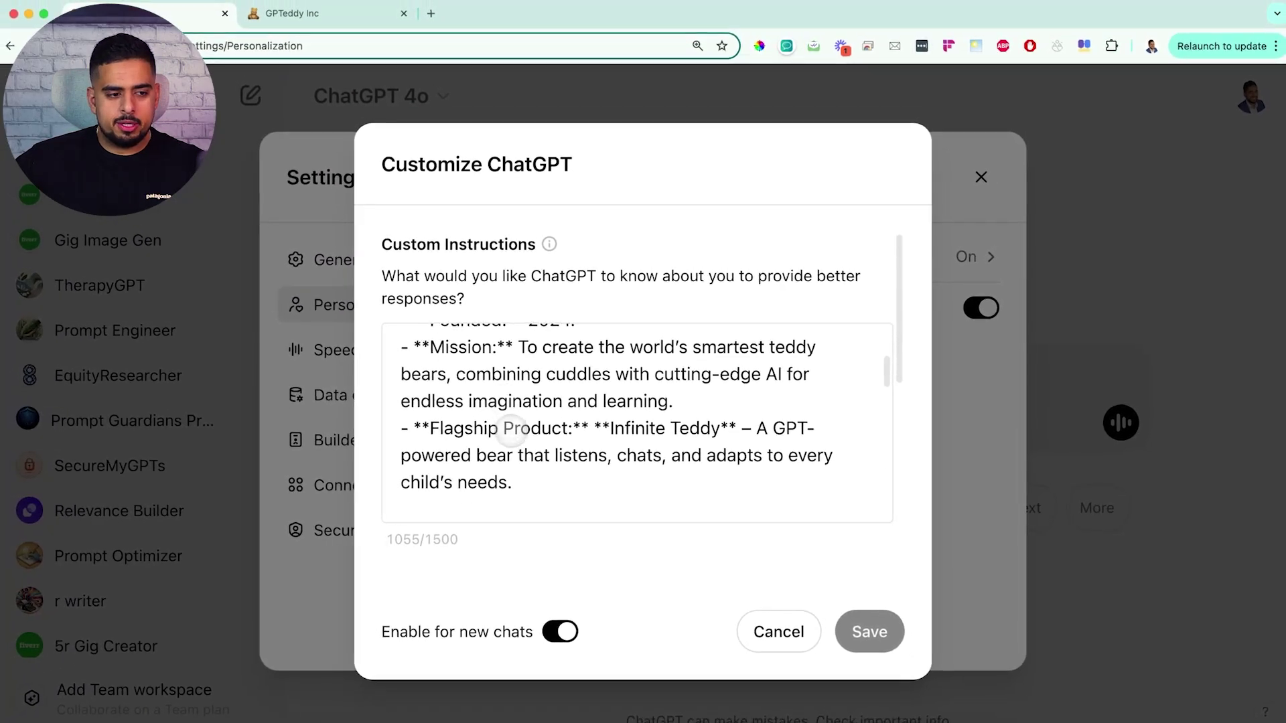
{"action": "scroll", "coordinate": [512, 434], "scroll_direction": "down", "scroll_amount": 1}
{"action": "scroll", "coordinate": [509, 431], "scroll_direction": "up", "scroll_amount": 3}
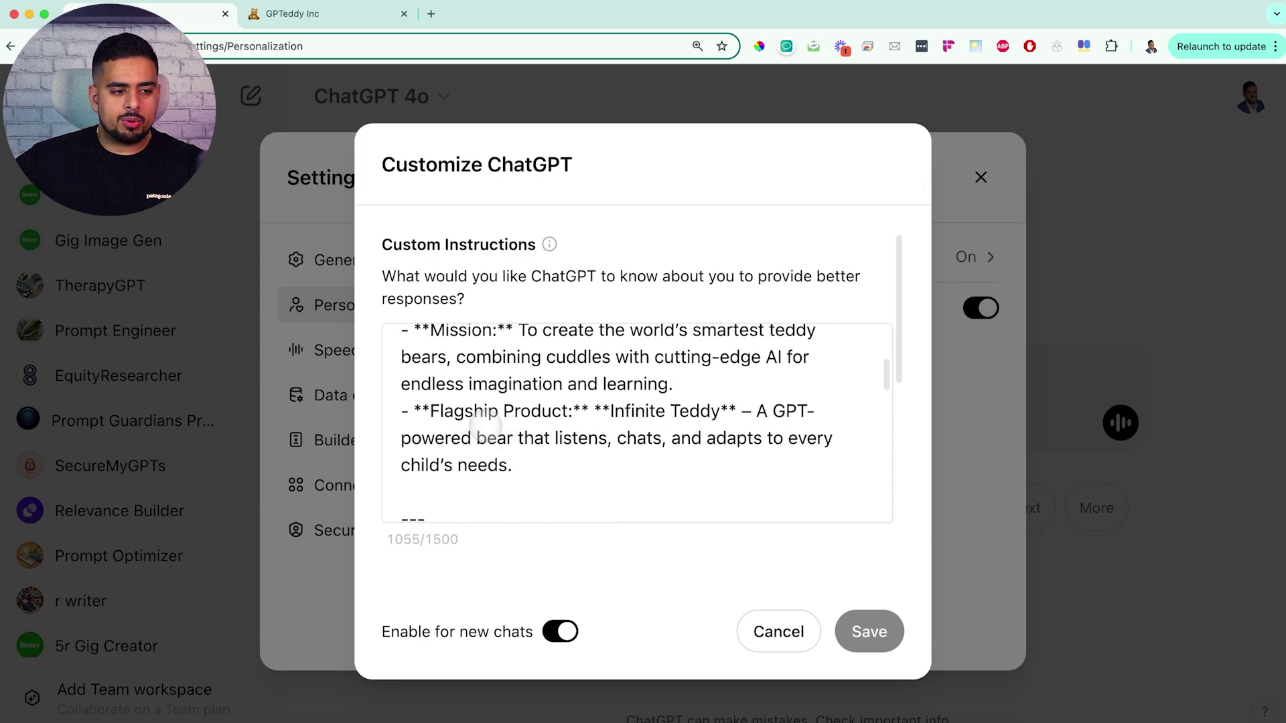
Examine the bear product lines, vision and tagline in the custom instructions, and close the settings
{"action": "scroll", "coordinate": [499, 434], "scroll_direction": "down", "scroll_amount": 3}
{"action": "scroll", "coordinate": [495, 433], "scroll_direction": "down", "scroll_amount": 6}
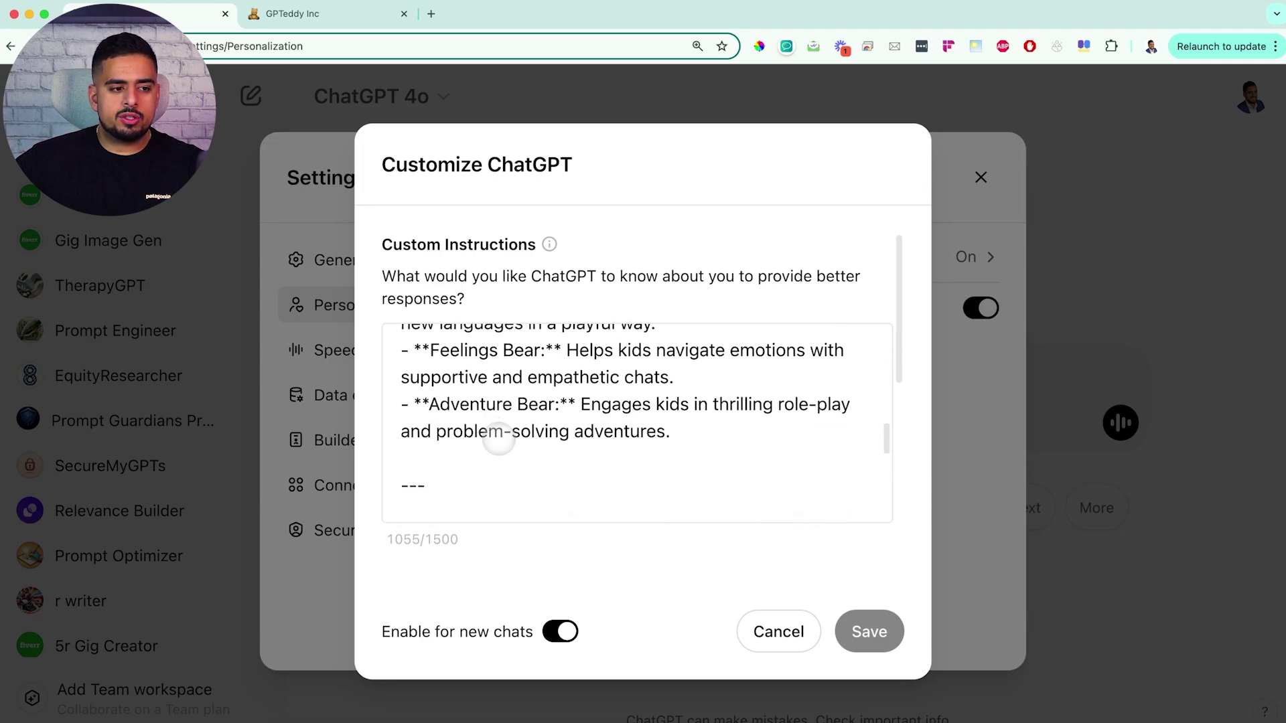
{"action": "scroll", "coordinate": [495, 434], "scroll_direction": "down", "scroll_amount": 2}
{"action": "scroll", "coordinate": [499, 440], "scroll_direction": "down", "scroll_amount": 5}
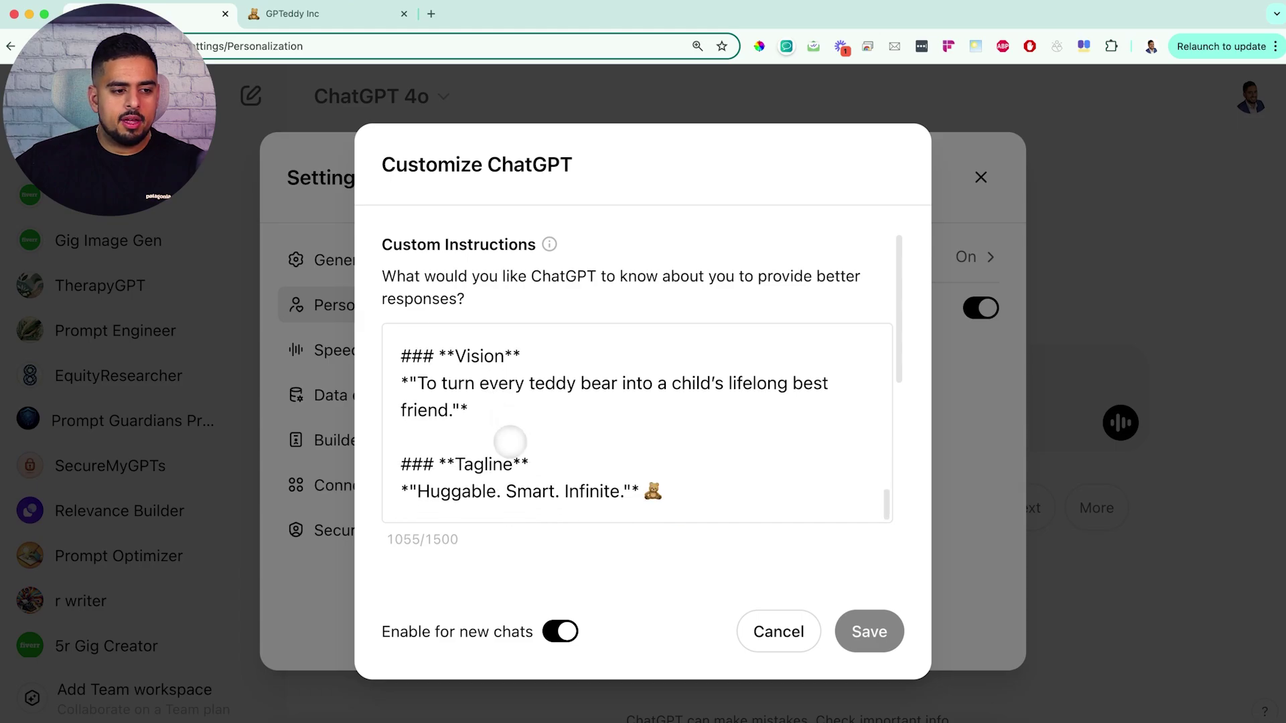
{"action": "scroll", "coordinate": [508, 442], "scroll_direction": "up", "scroll_amount": 5}
{"action": "scroll", "coordinate": [469, 468], "scroll_direction": "down", "scroll_amount": 5}
{"action": "left_click_drag", "start_coordinate": [414, 489], "coordinate": [597, 491]}
{"action": "left_click", "coordinate": [631, 466]}
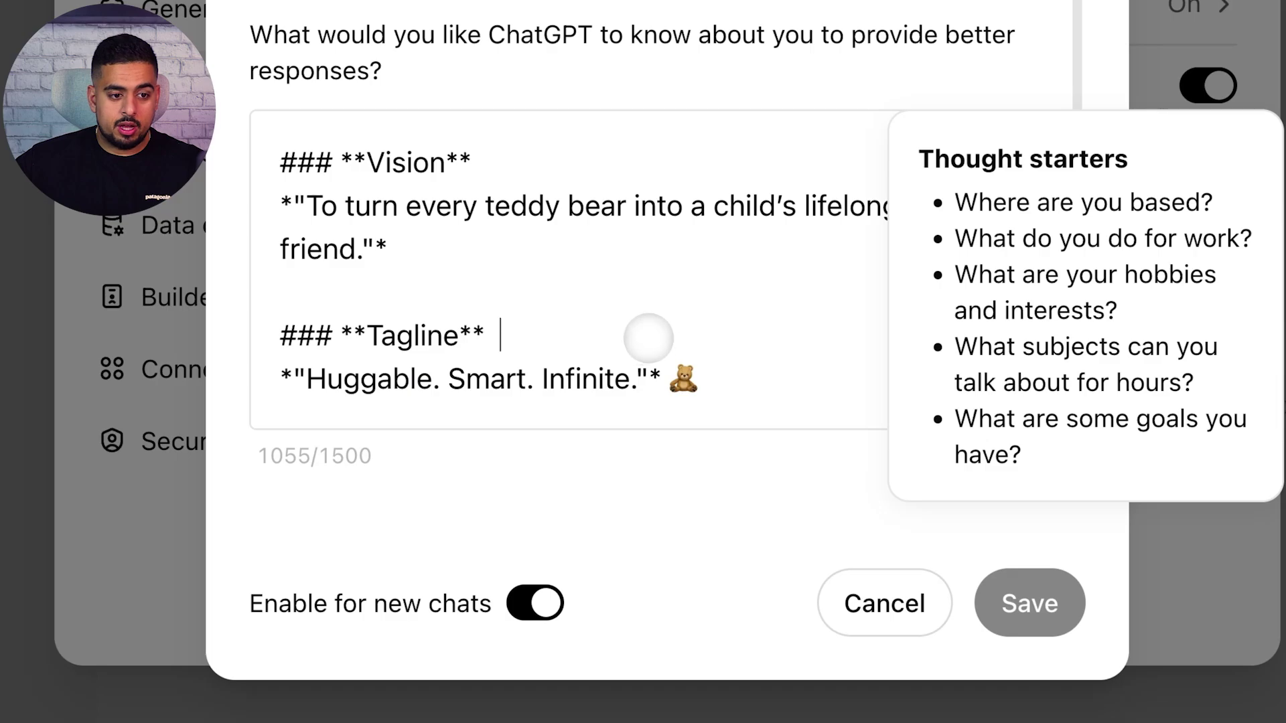
{"action": "scroll", "coordinate": [752, 307], "scroll_direction": "up", "scroll_amount": 10}
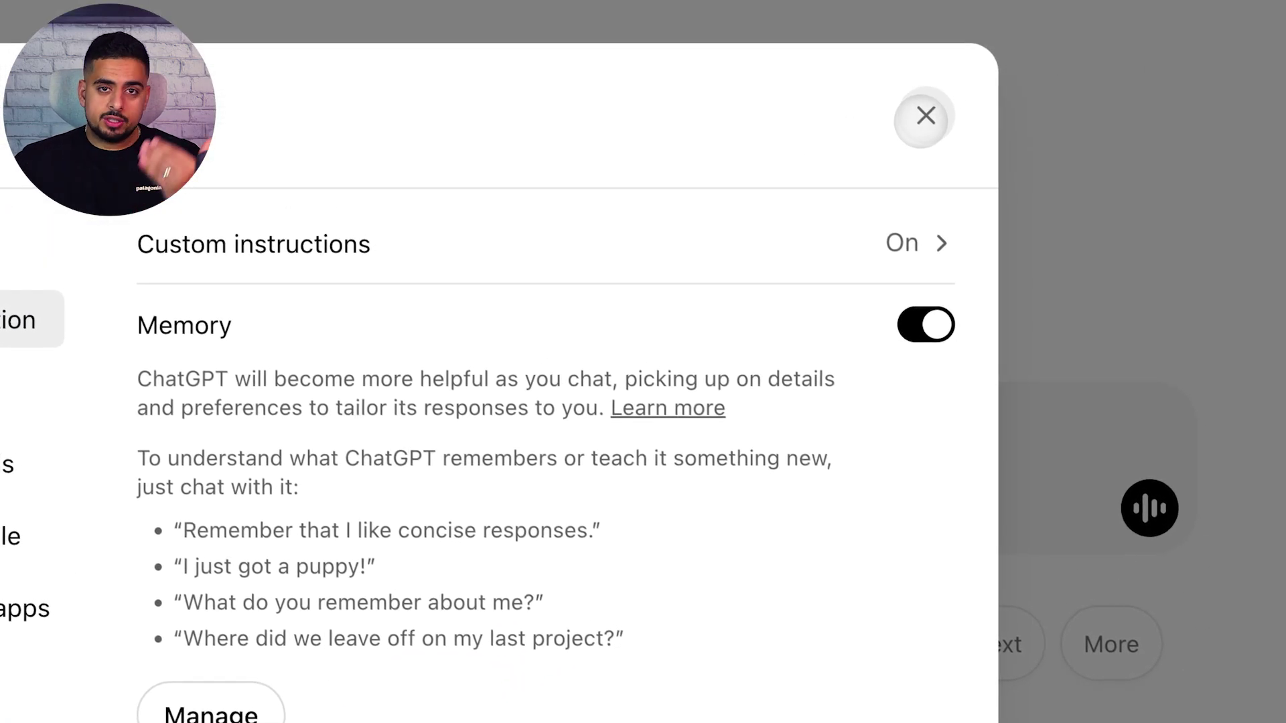
{"action": "left_click", "coordinate": [923, 117]}
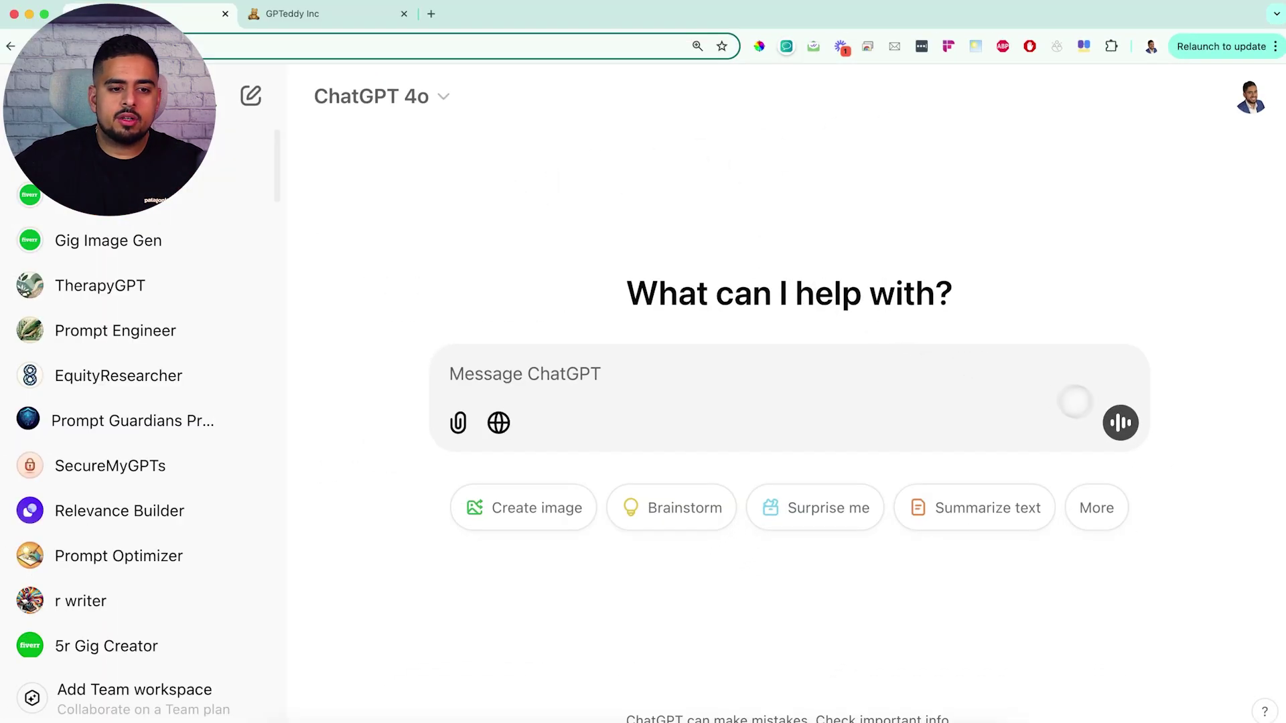
Hold a voice-mode investor pitch with ChatGPT, asking it to act as a savage, very aggressive investor, and end the voice chat
{"action": "left_click", "coordinate": [1120, 422]}
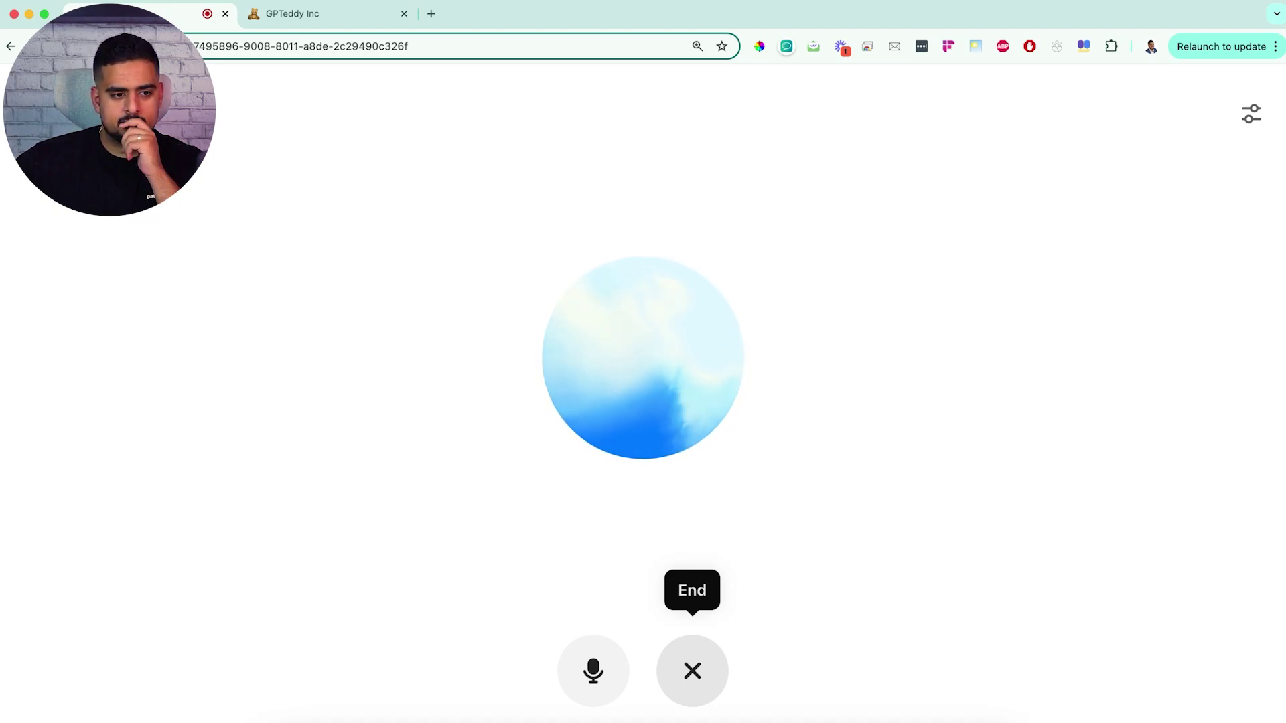
{"action": "left_click", "coordinate": [693, 670]}
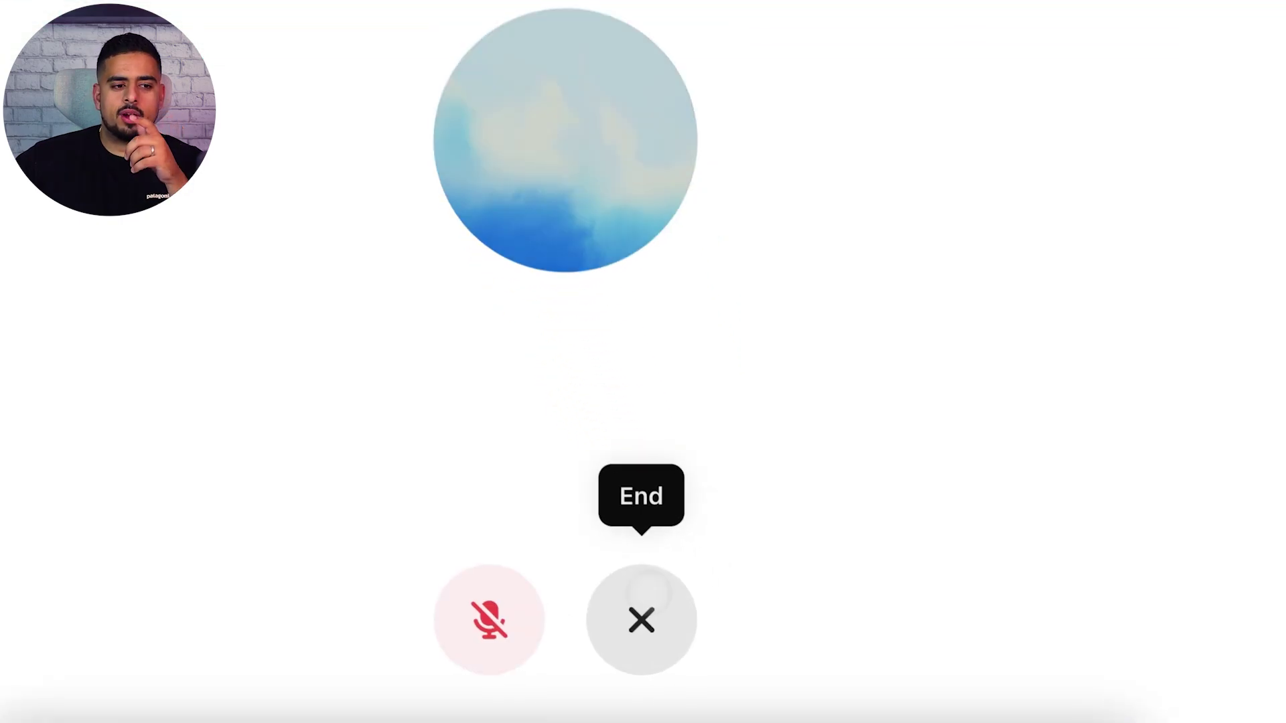
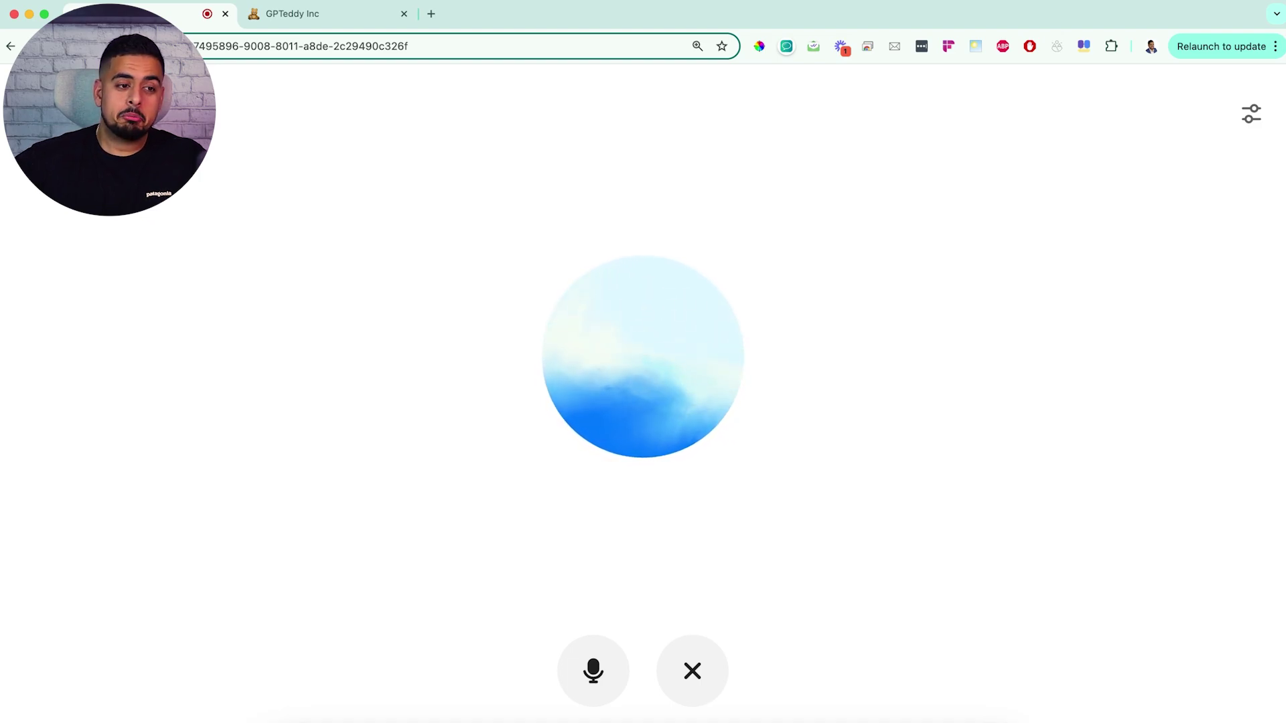
{"action": "left_click", "coordinate": [692, 670]}
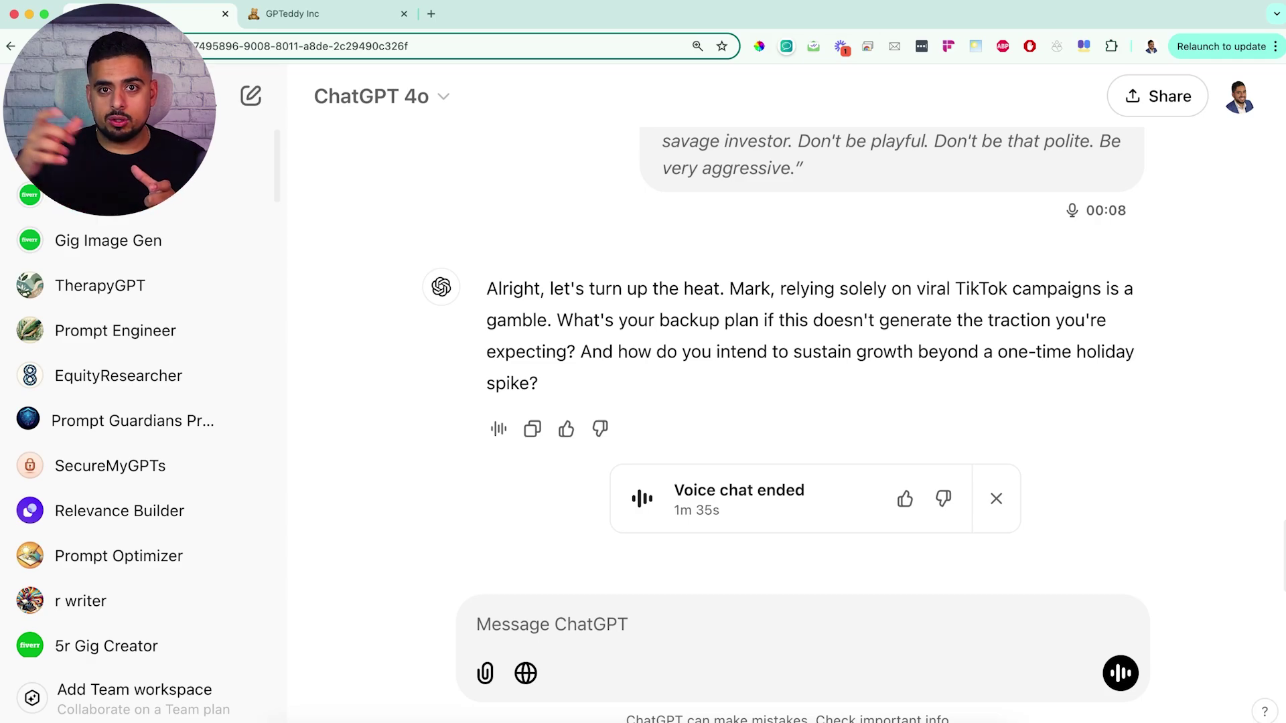
Send the chat message "btw, remember that i've already sold 2 toy companies"
{"action": "left_click", "coordinate": [476, 624]}
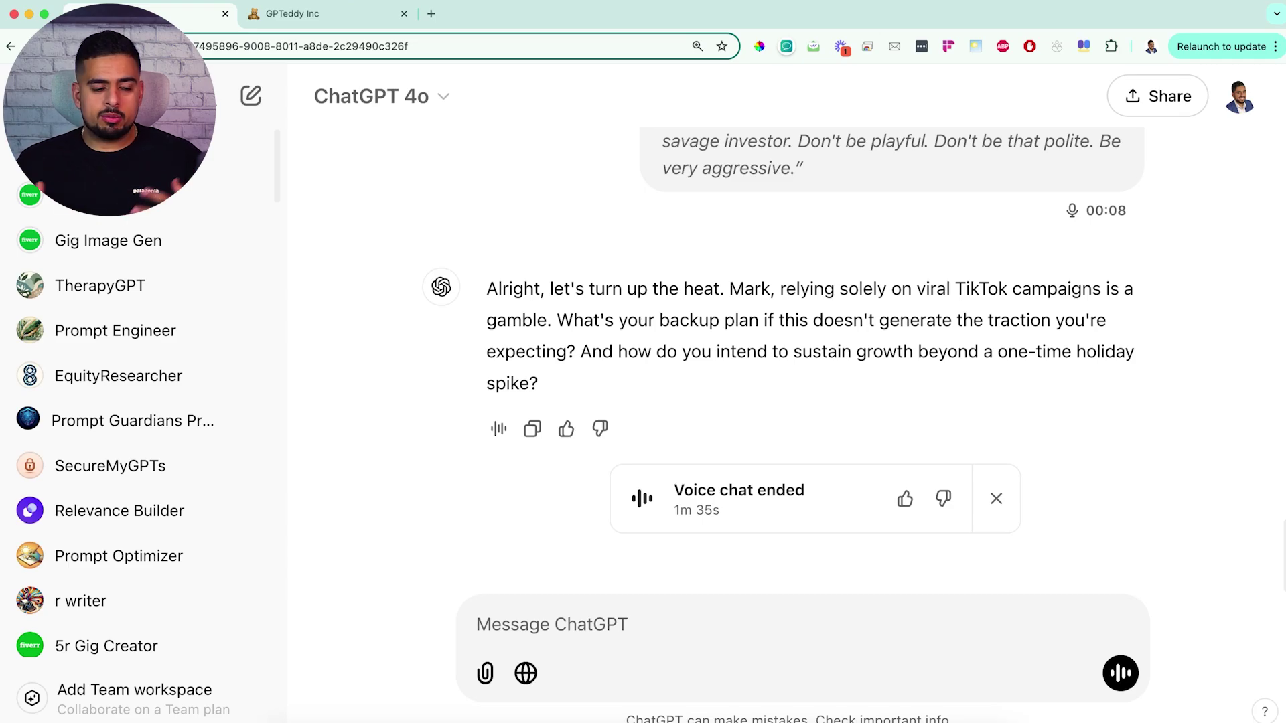
{"action": "type", "text": "btw, remember that "}
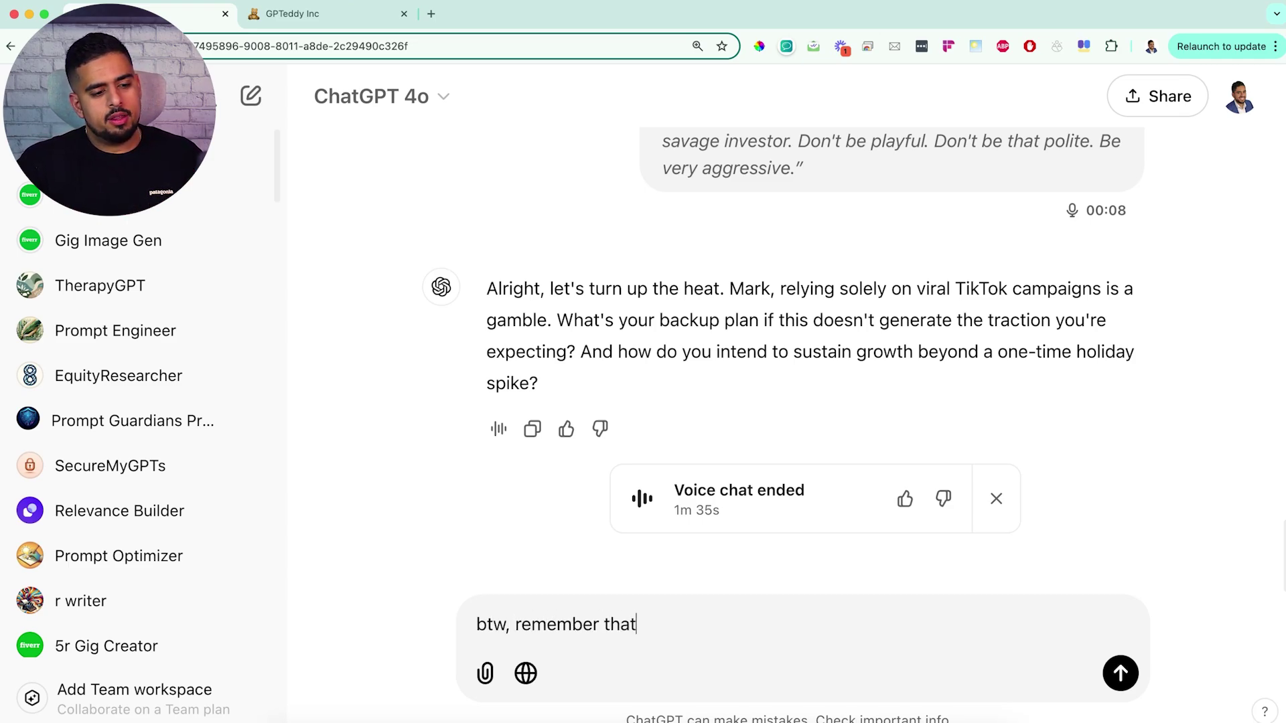
{"action": "type", "text": "i've already"}
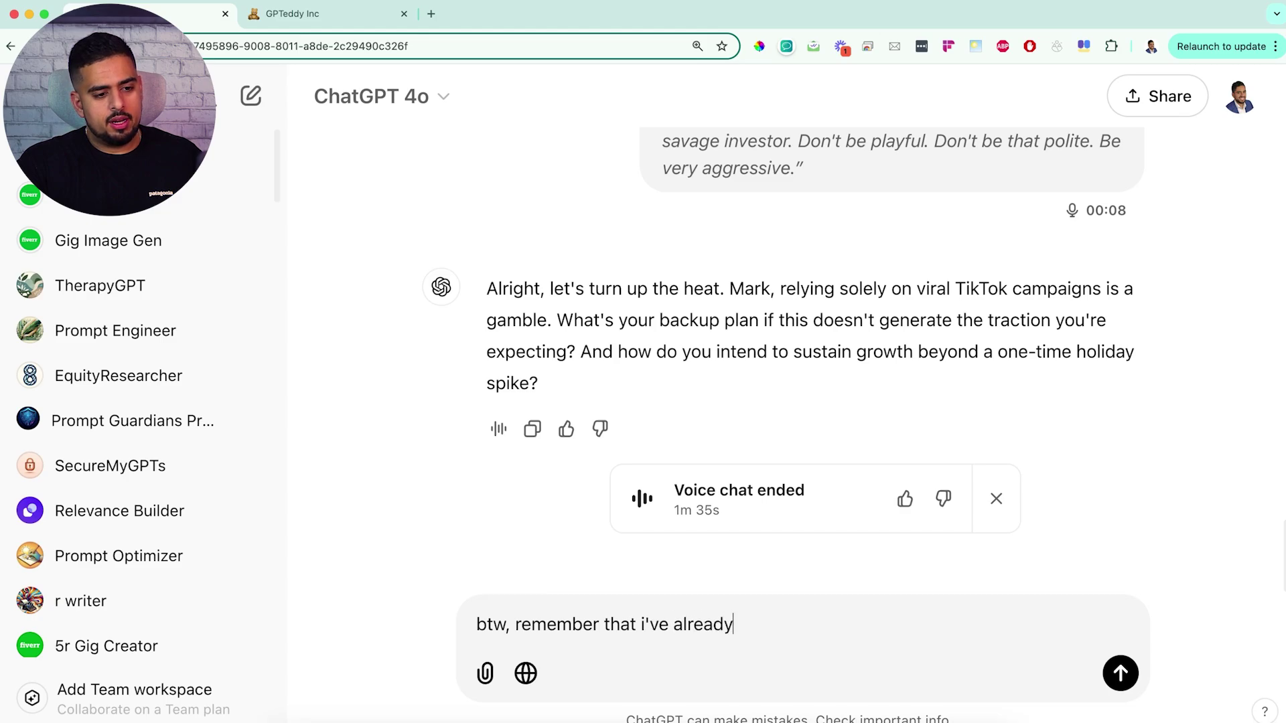
{"action": "type", "text": " sold 2 toy companies"}
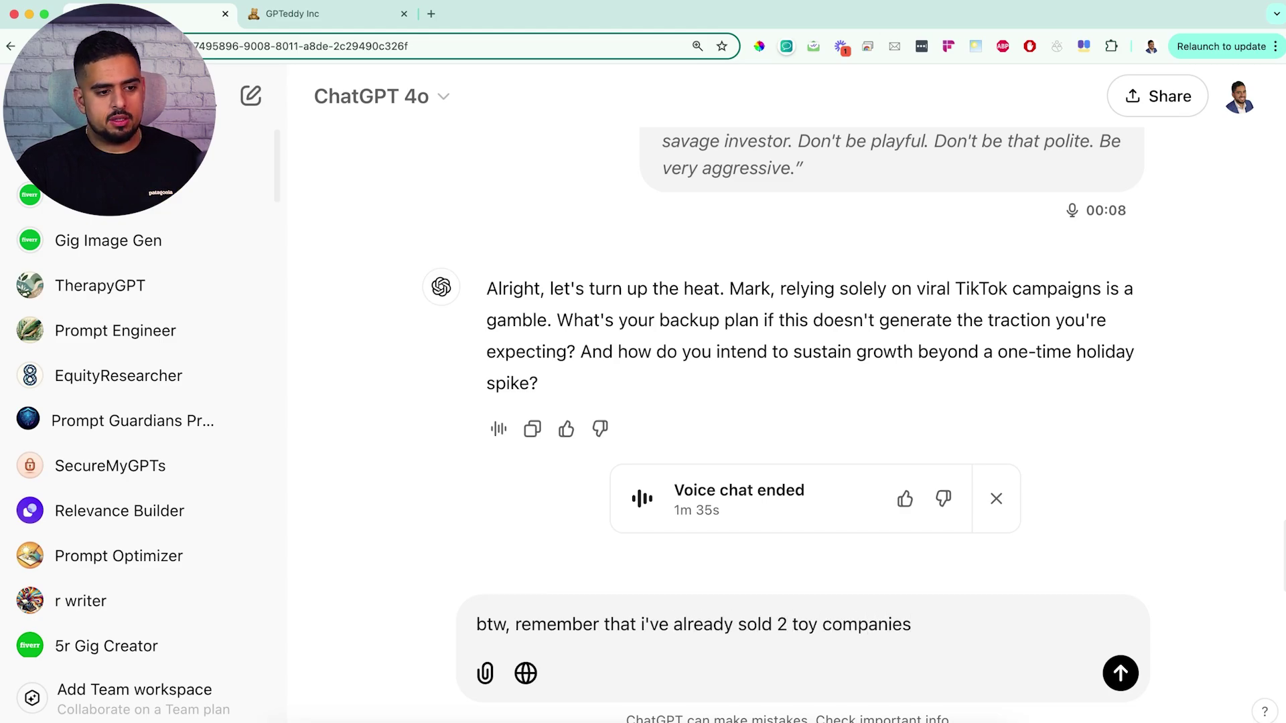
{"action": "key", "text": "Return"}
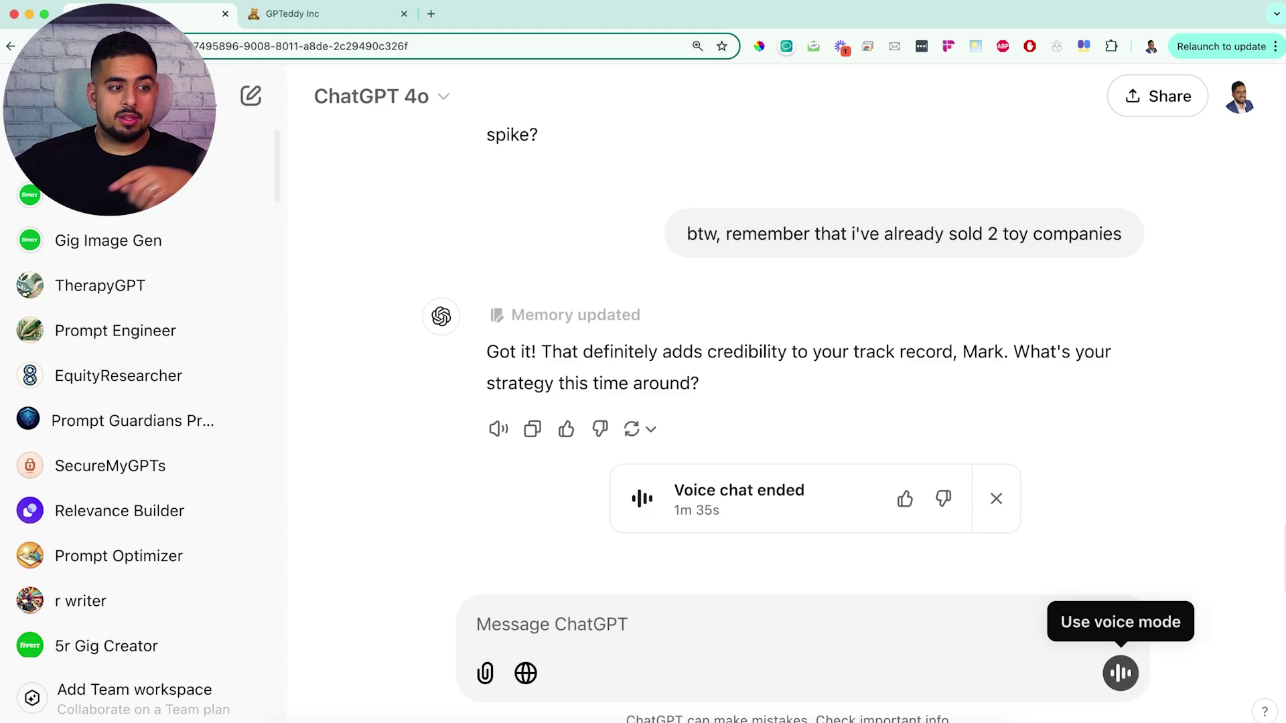
Ask ChatGPT in voice mode whether it knows about the exit history, and end the voice chat
{"action": "left_click", "coordinate": [1121, 673]}
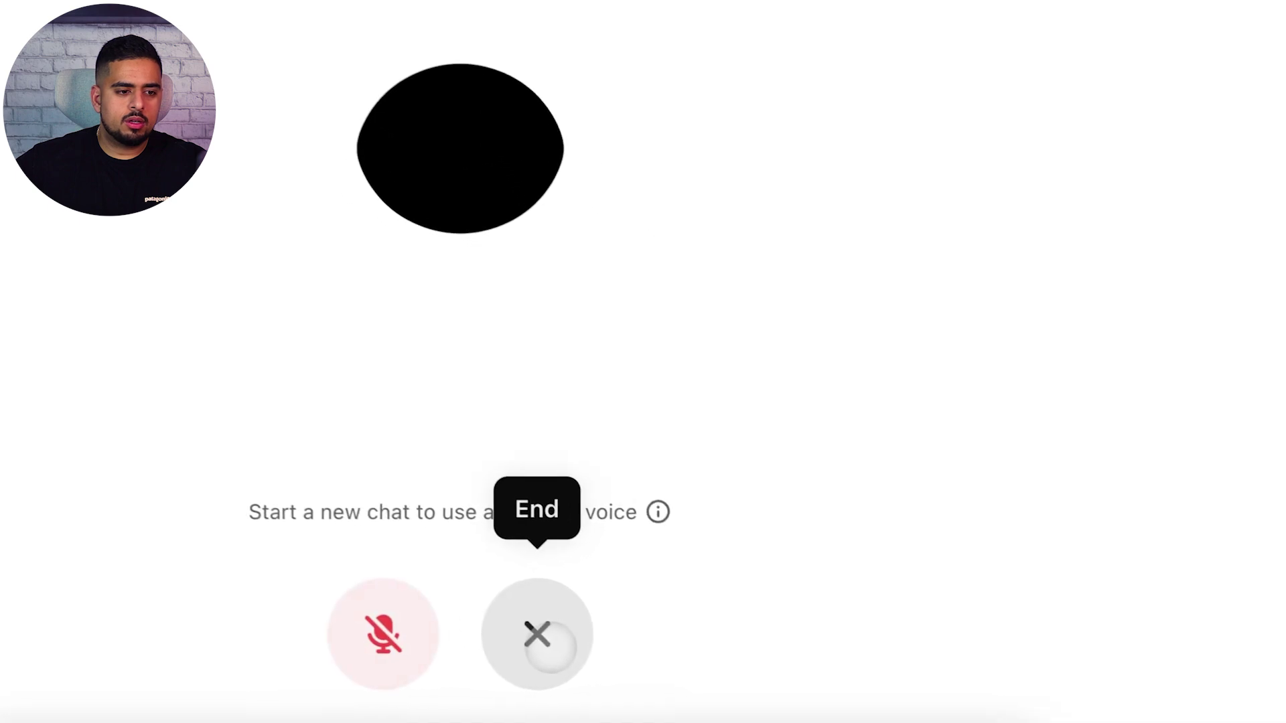
{"action": "left_click", "coordinate": [550, 645]}
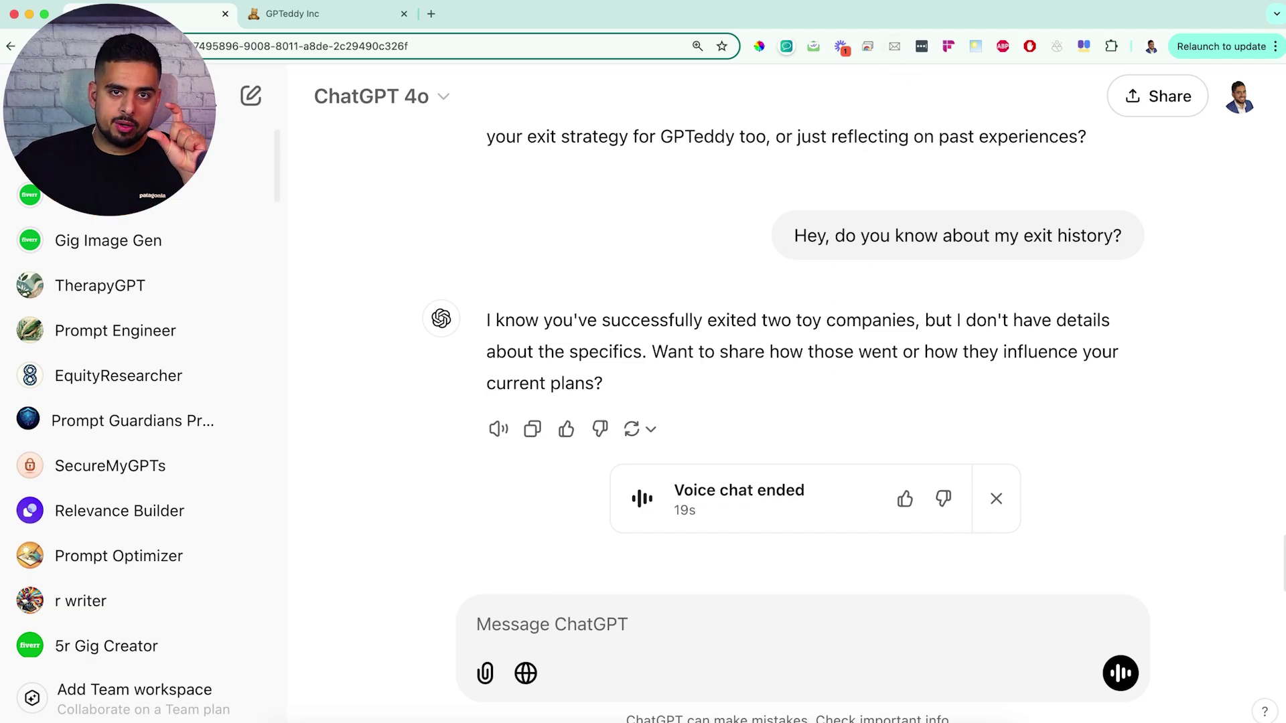
Open the custom instructions from the personalization settings and add two line breaks after the tagline
{"action": "key", "text": "ctrl+Tab"}
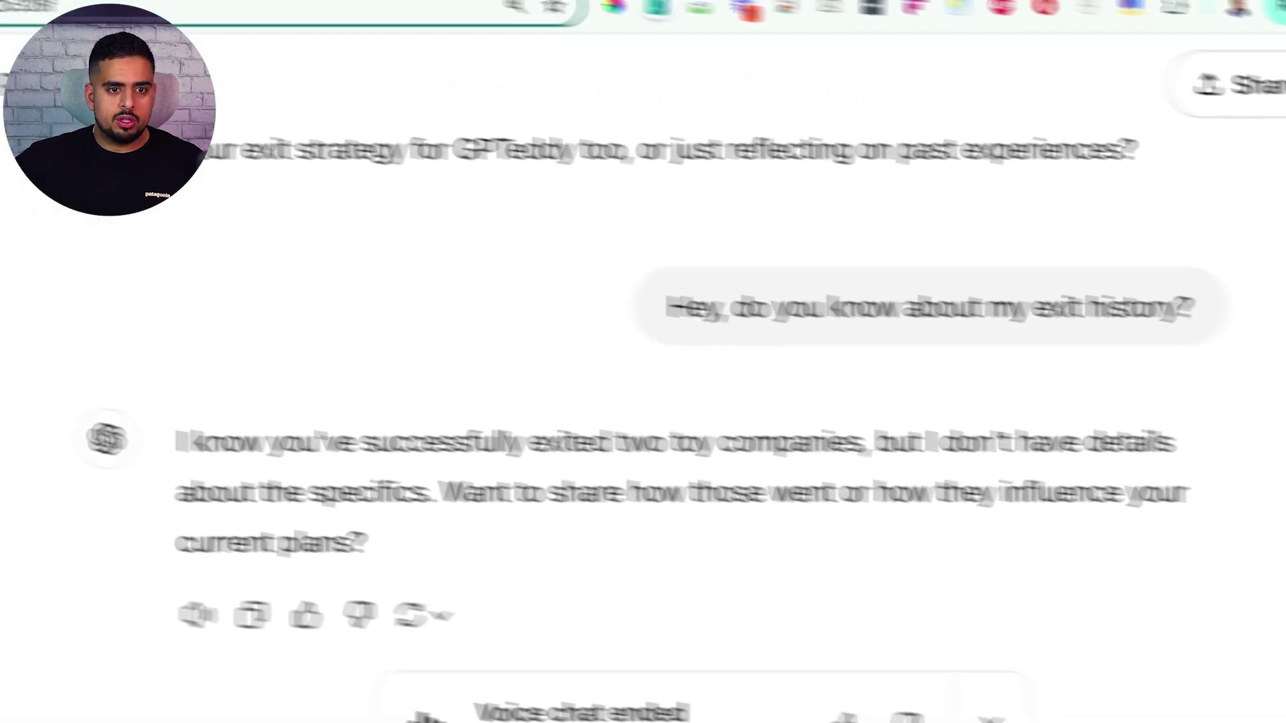
{"action": "left_click", "coordinate": [1215, 59]}
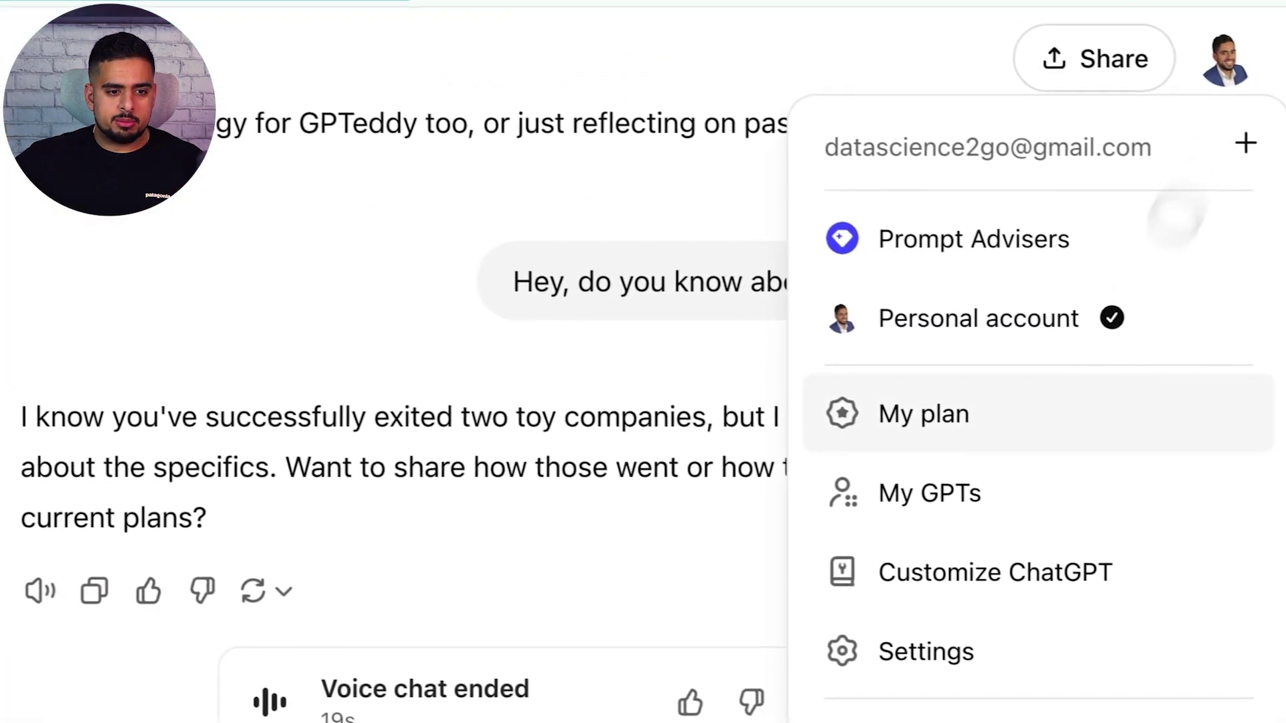
{"action": "left_click", "coordinate": [941, 630]}
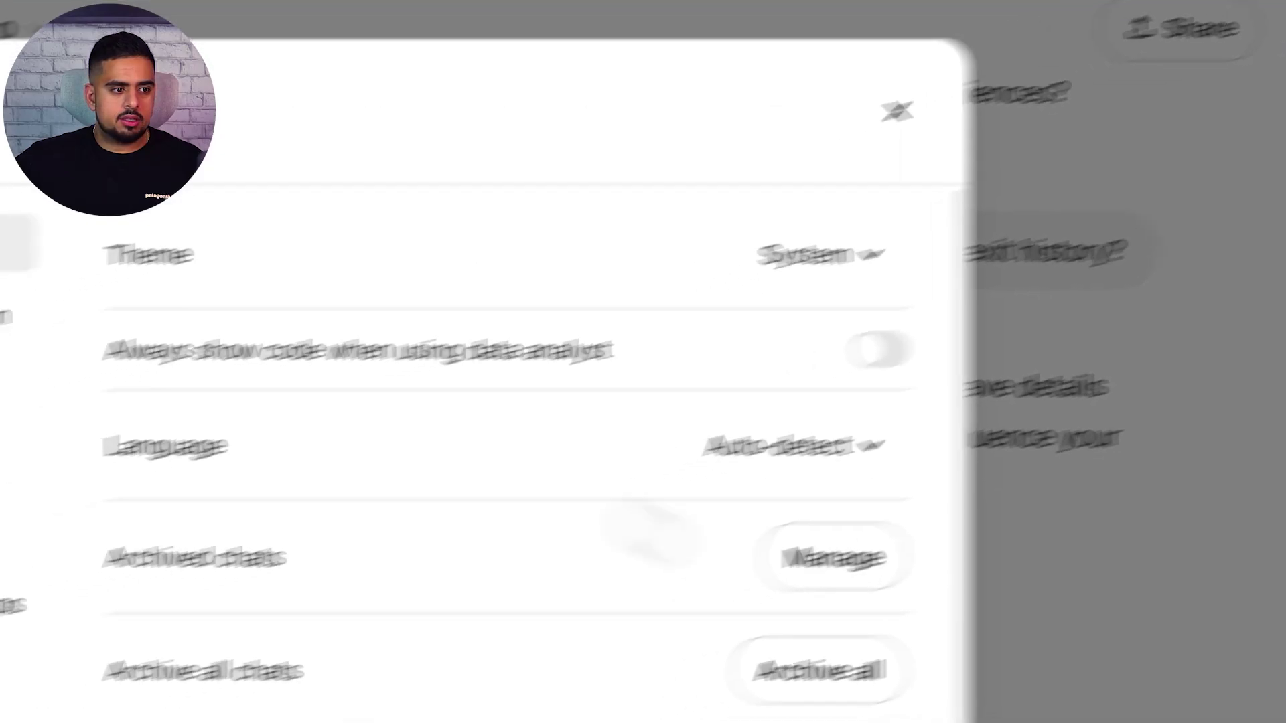
{"action": "left_click", "coordinate": [279, 339]}
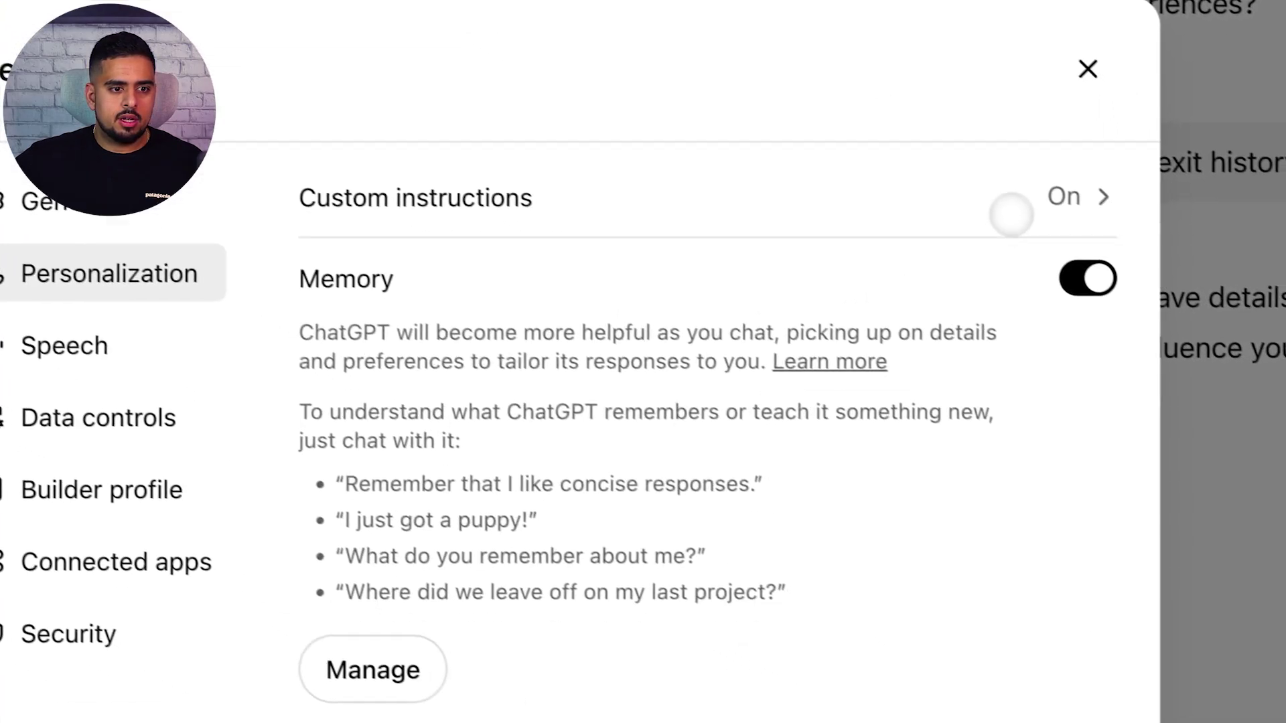
{"action": "left_click", "coordinate": [1011, 215]}
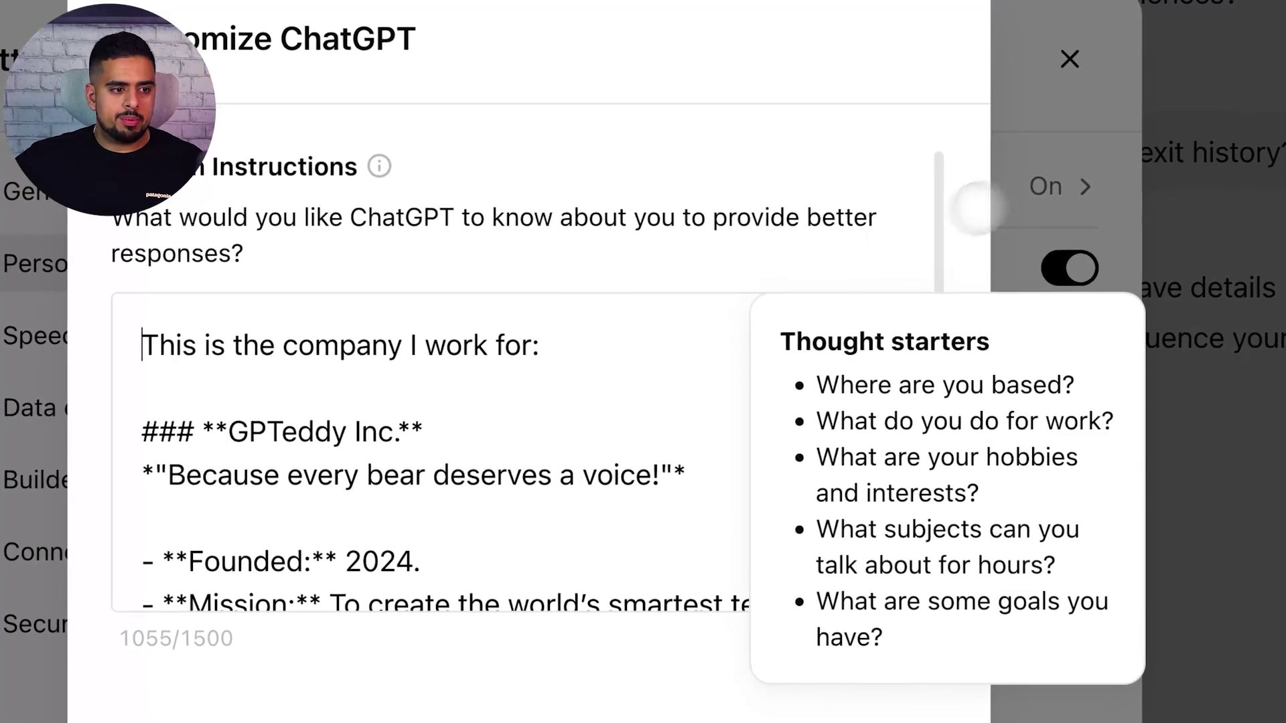
{"action": "scroll", "coordinate": [458, 433], "scroll_direction": "down", "scroll_amount": 5}
{"action": "scroll", "coordinate": [440, 419], "scroll_direction": "down", "scroll_amount": 10}
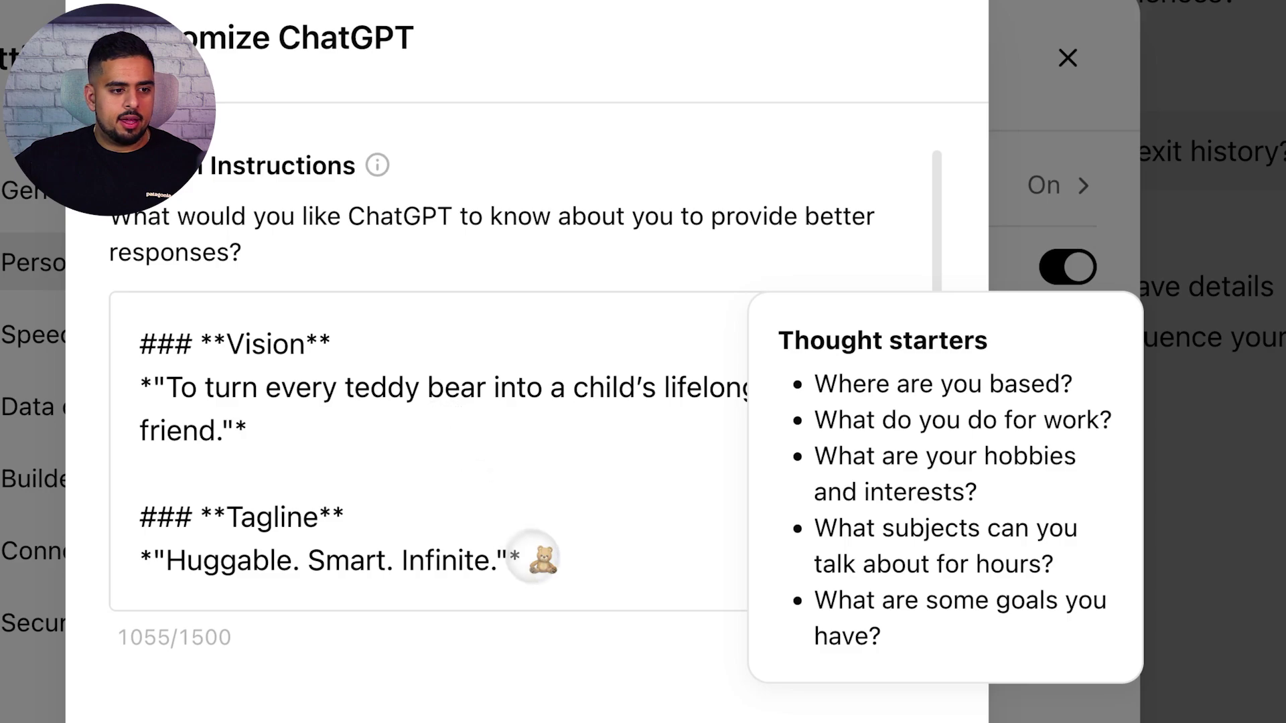
{"action": "scroll", "coordinate": [594, 494], "scroll_direction": "up", "scroll_amount": 3}
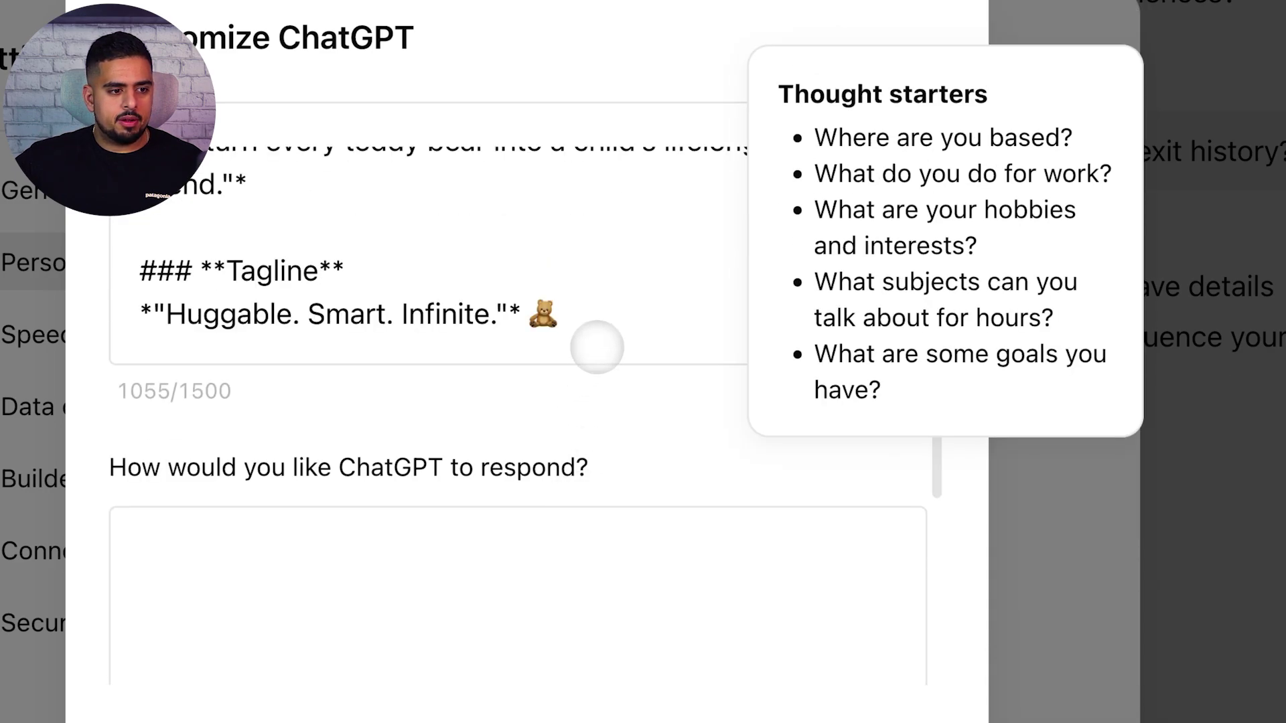
{"action": "key", "text": "Return"}
{"action": "key", "text": "Return"}
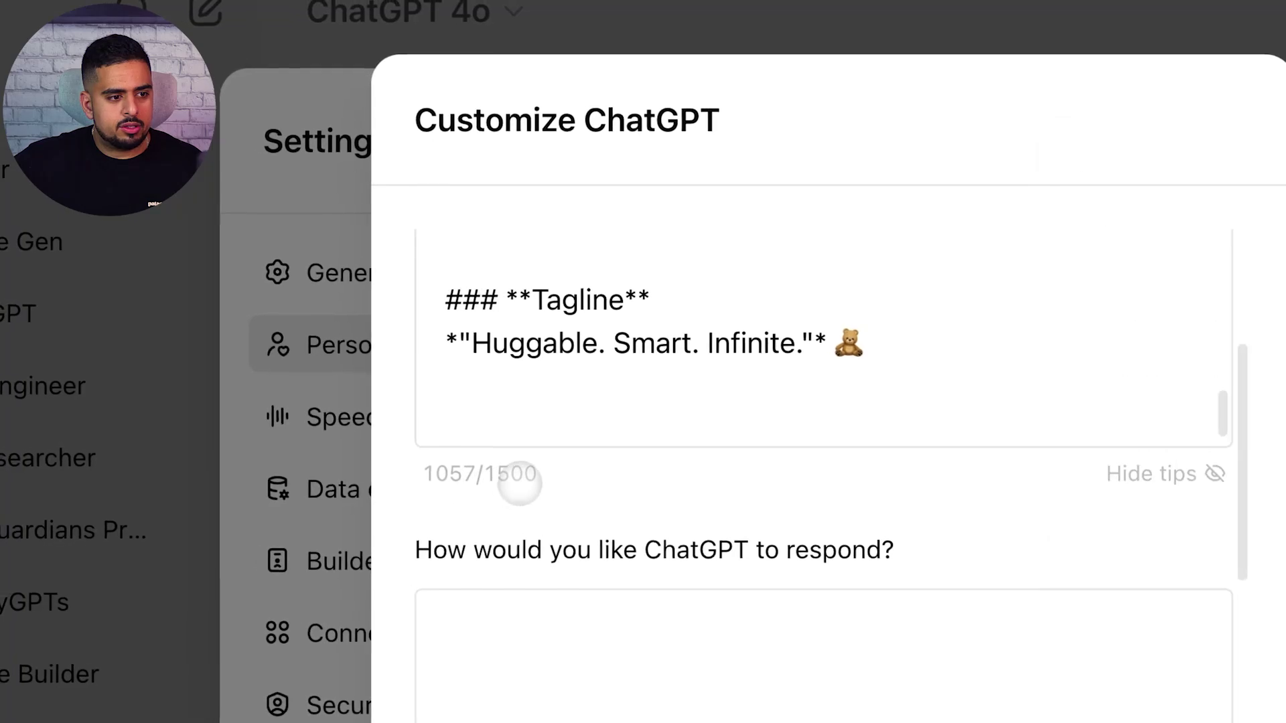
Delete the text between the Adventure Bear entry and the Tagline heading, including the Vision section
{"action": "scroll", "coordinate": [635, 451], "scroll_direction": "up", "scroll_amount": 3}
{"action": "left_click_drag", "start_coordinate": [606, 329], "coordinate": [451, 410]}
{"action": "key", "text": "BackSpace"}
{"action": "key", "text": "BackSpace"}
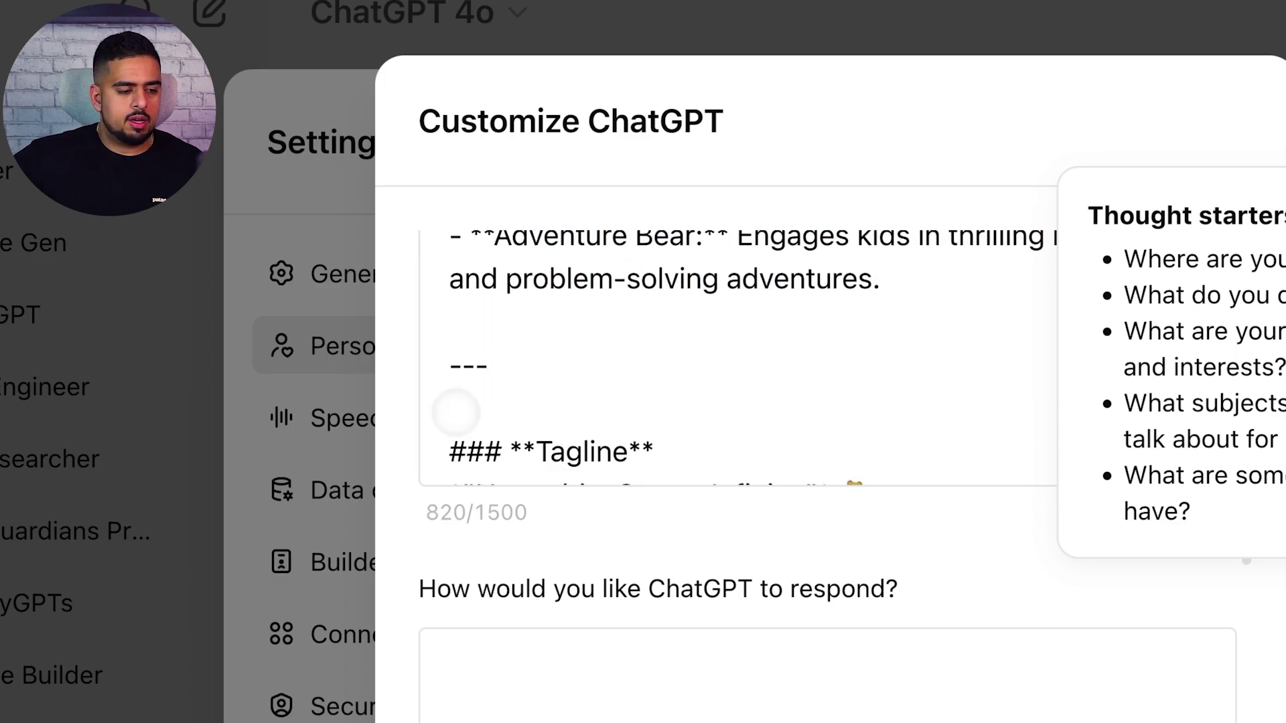
{"action": "scroll", "coordinate": [675, 345], "scroll_direction": "down", "scroll_amount": 3}
{"action": "type", "text": "- When I first "}
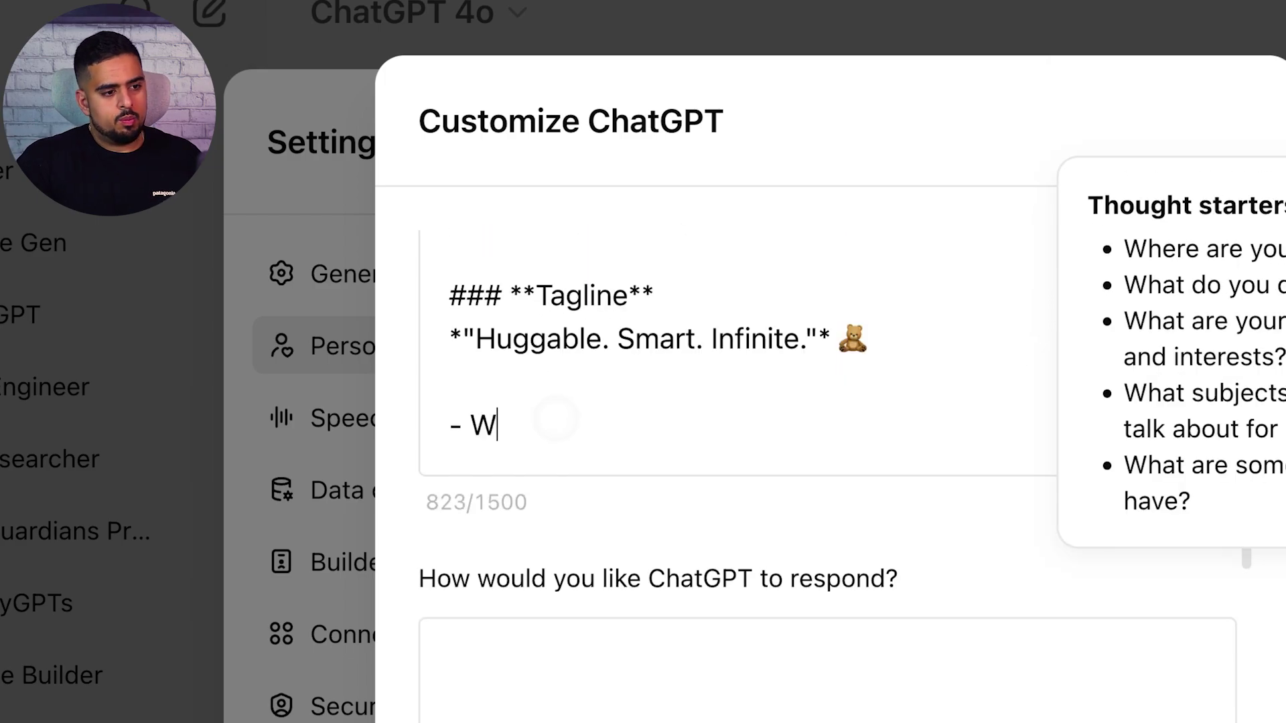
{"action": "type", "text": "speak to you, offe"}
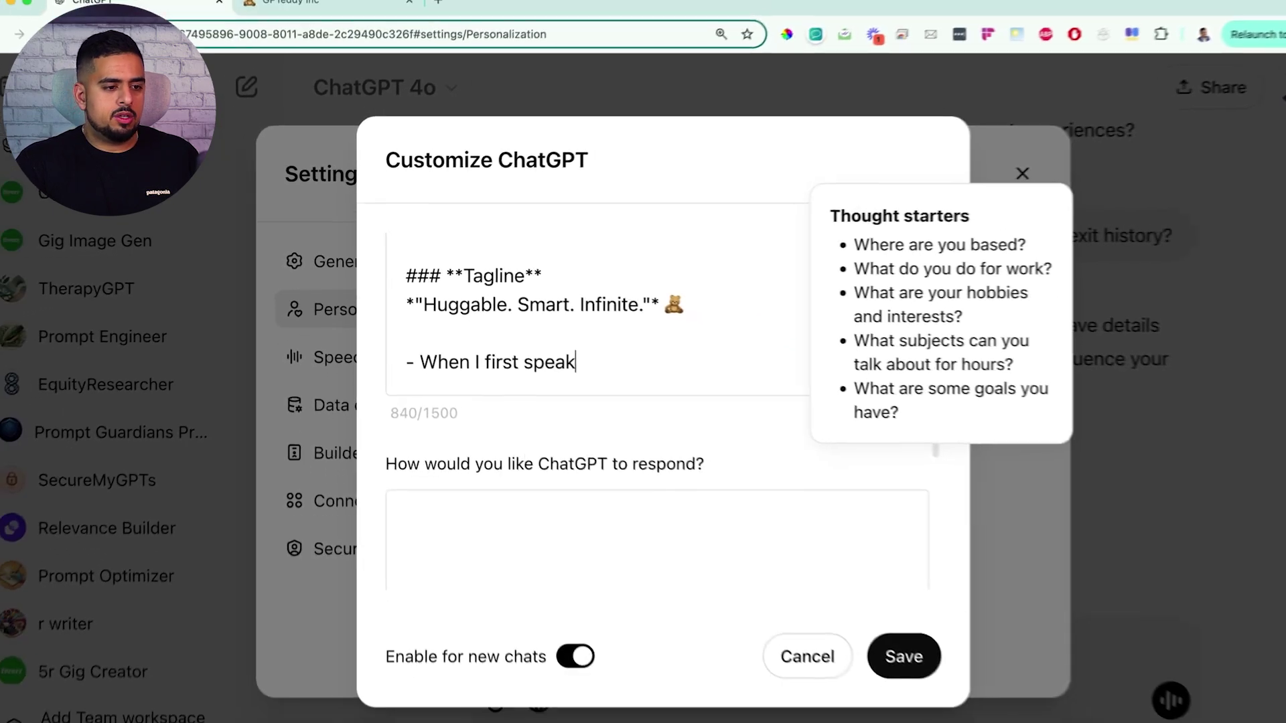
{"action": "type", "text": "r to either "}
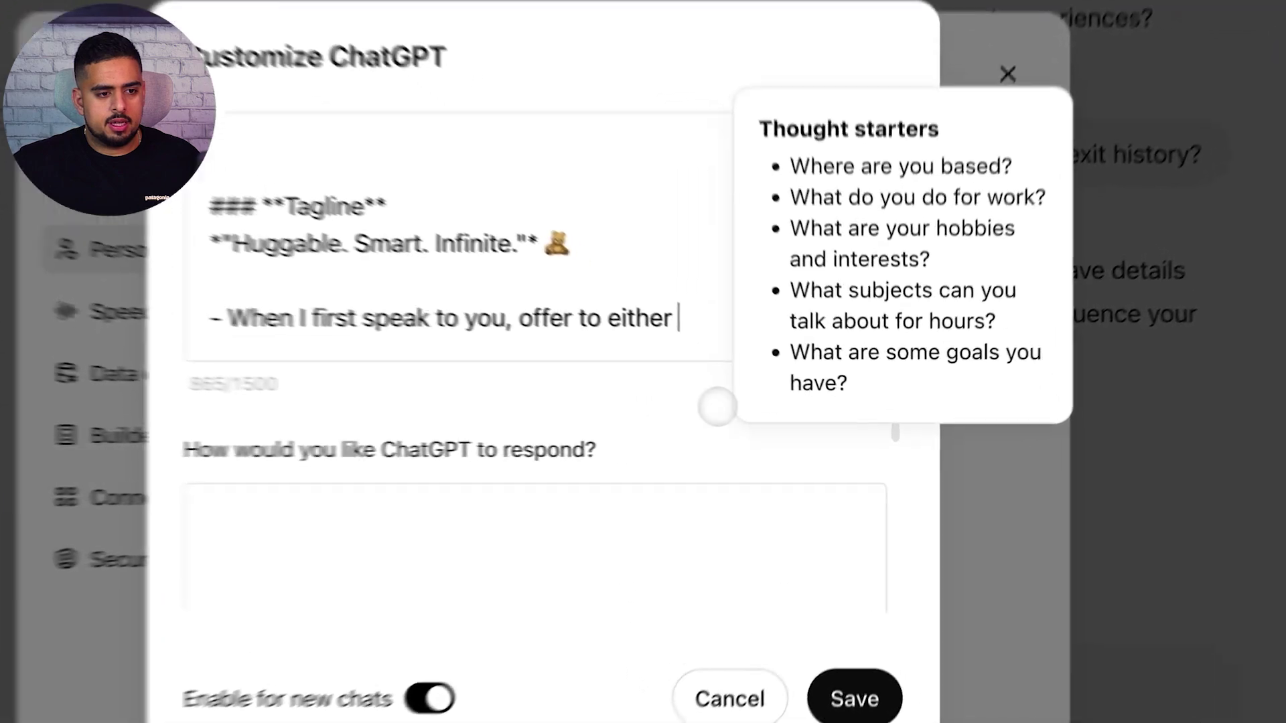
{"action": "type", "text": "speak to"}
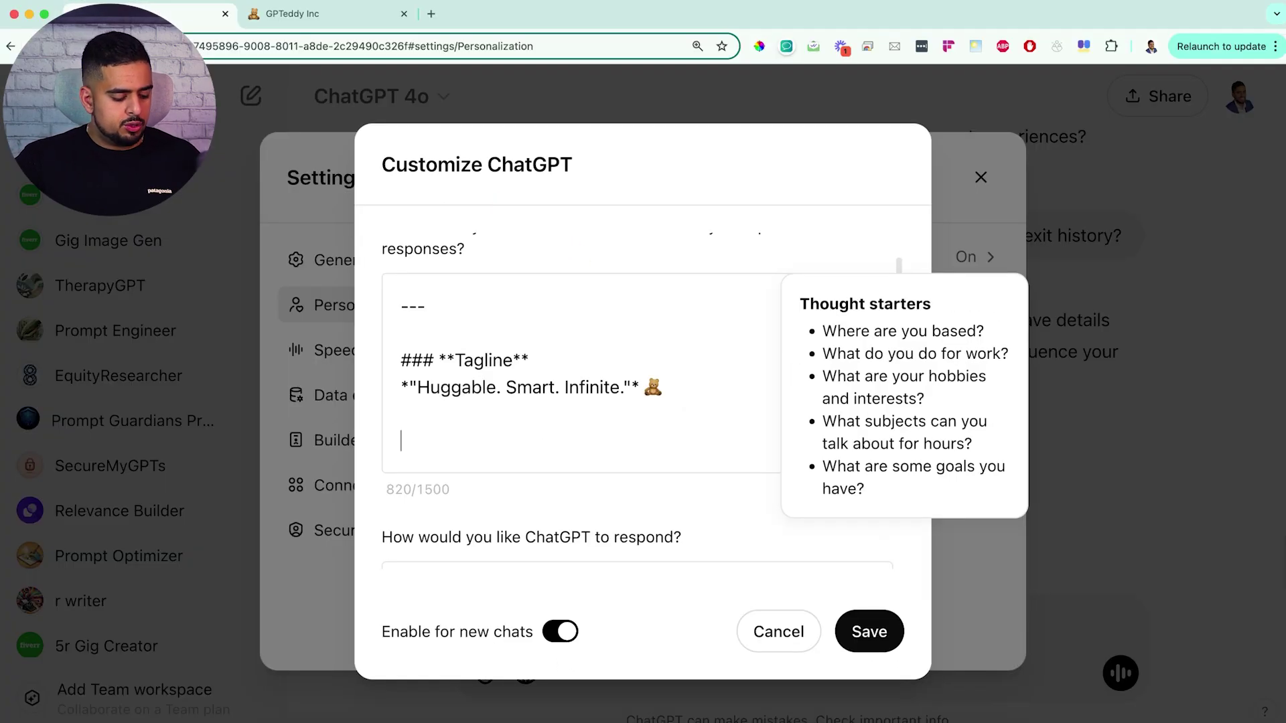
Set the page zoom to 125% and add the instruction "- When I first speak to you, take on the role of a business consultant and ask me"
{"action": "key", "text": "super+minus"}
{"action": "key", "text": "super+minus"}
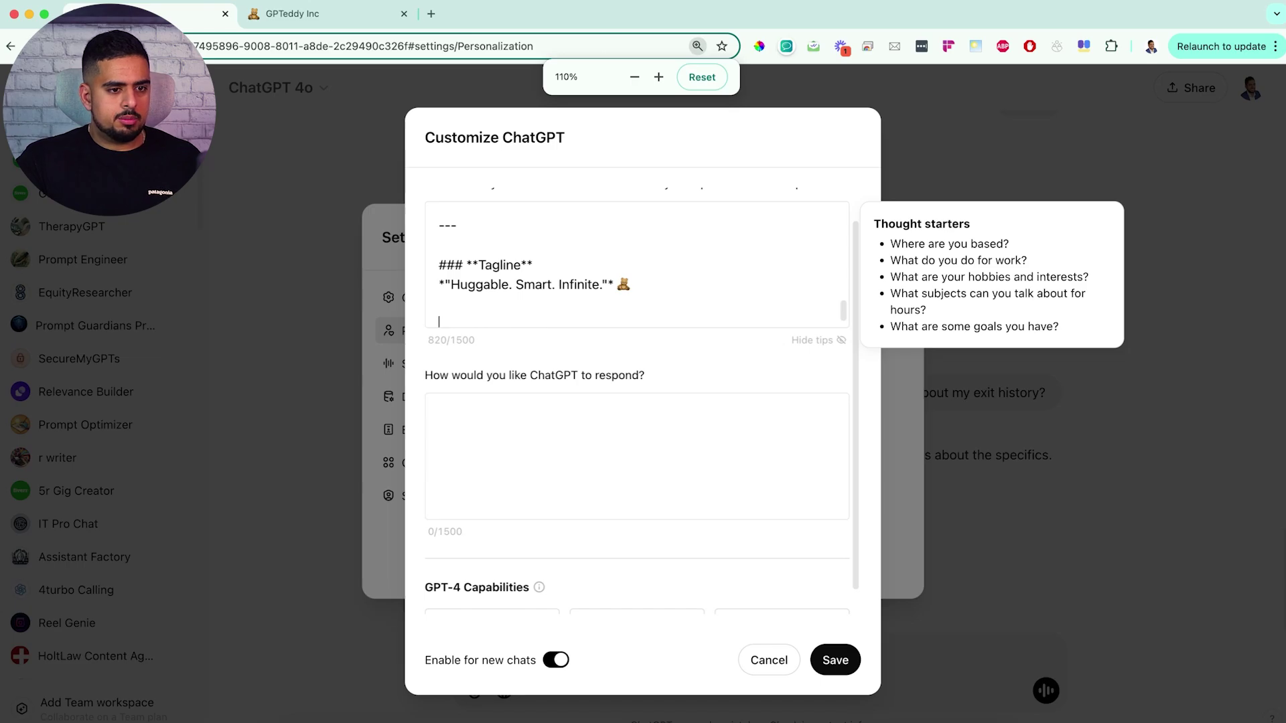
{"action": "key", "text": "super+plus"}
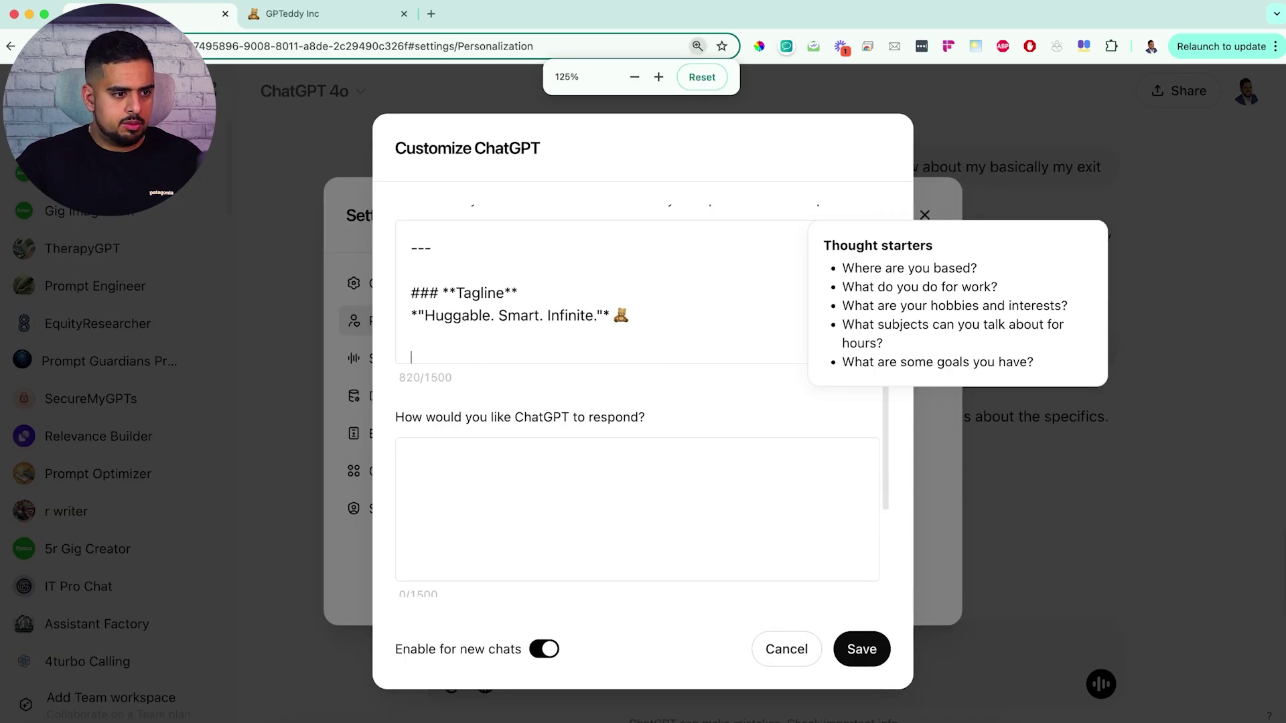
{"action": "type", "text": "- When"}
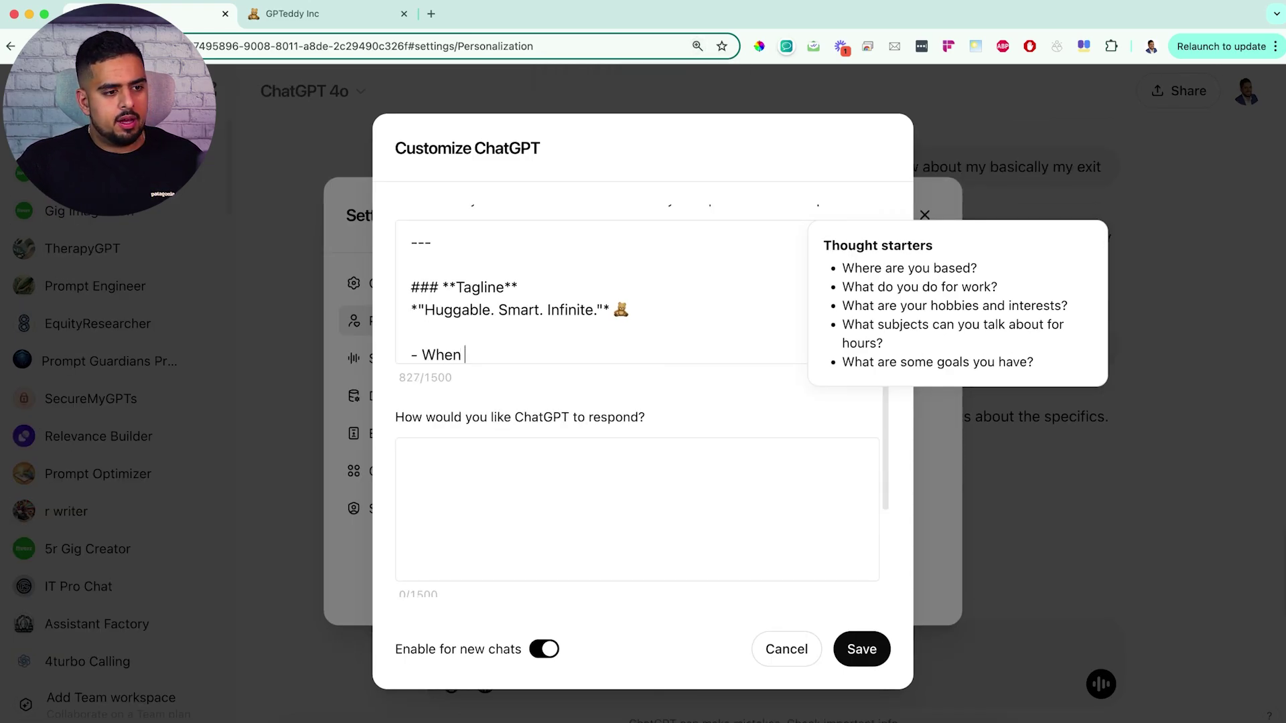
{"action": "type", "text": " I first speak t"}
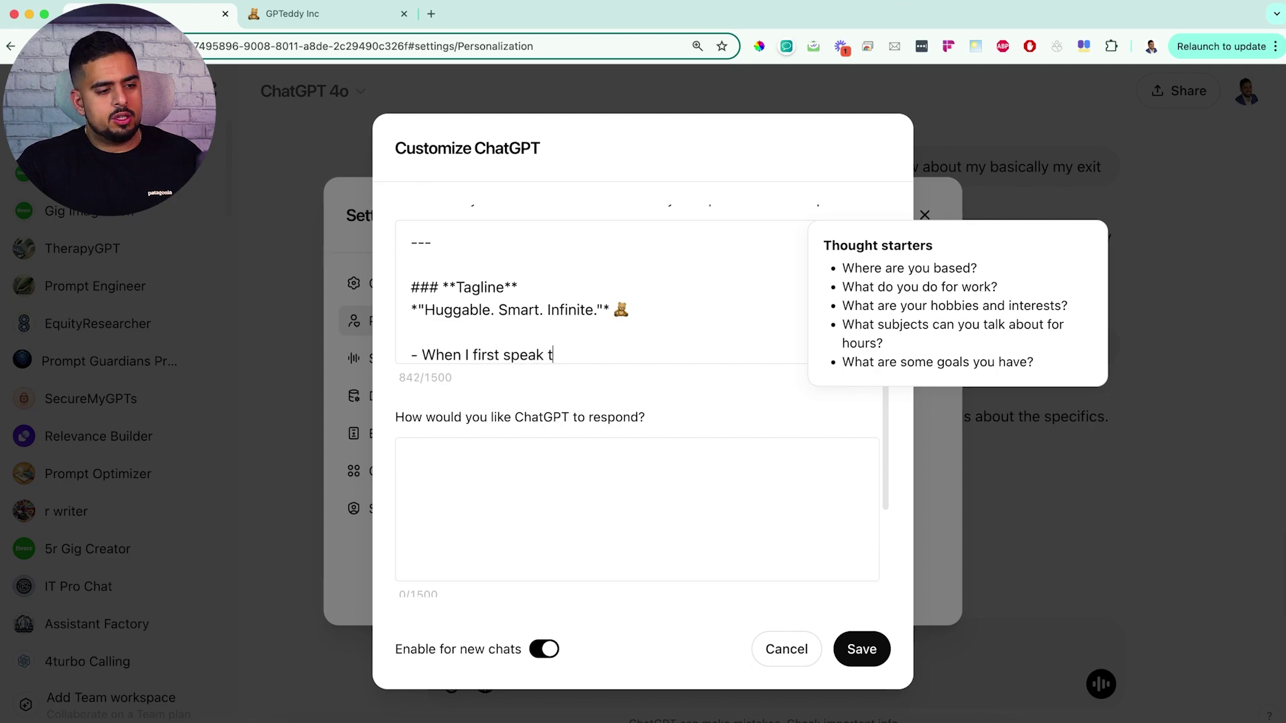
{"action": "type", "text": "o you, take on the role"}
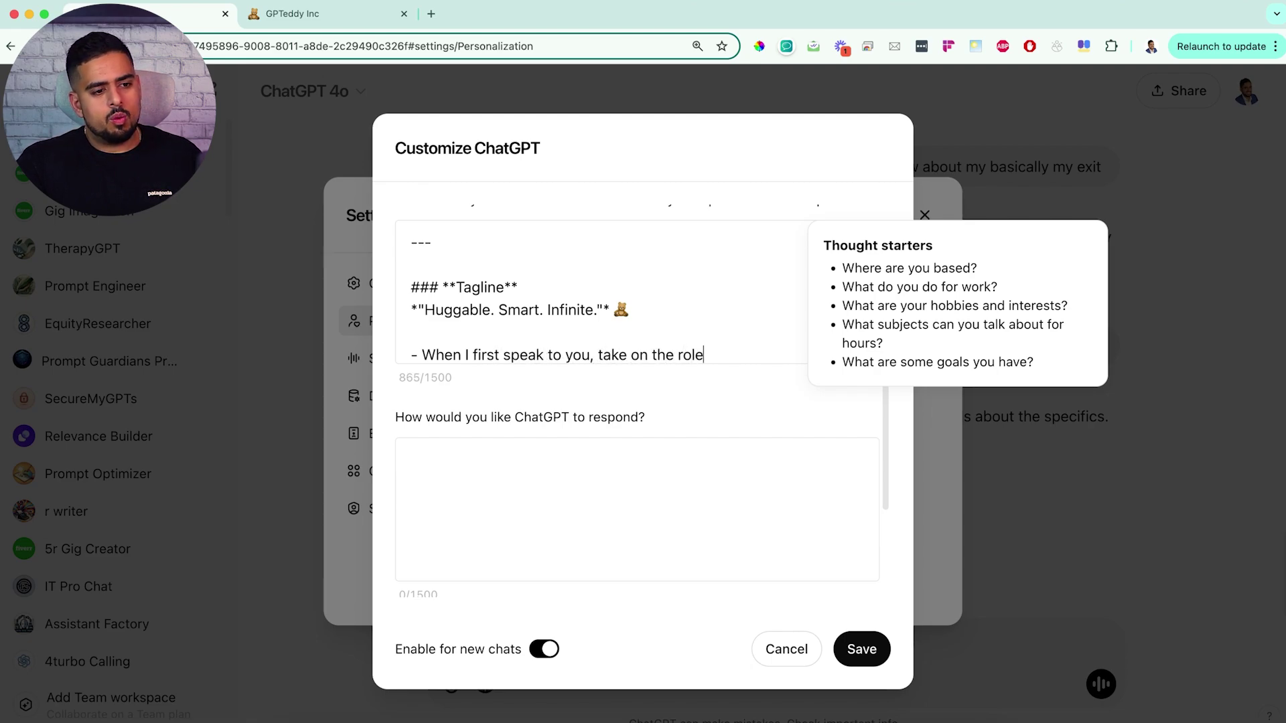
{"action": "type", "text": " of a business consultant and ask me b"}
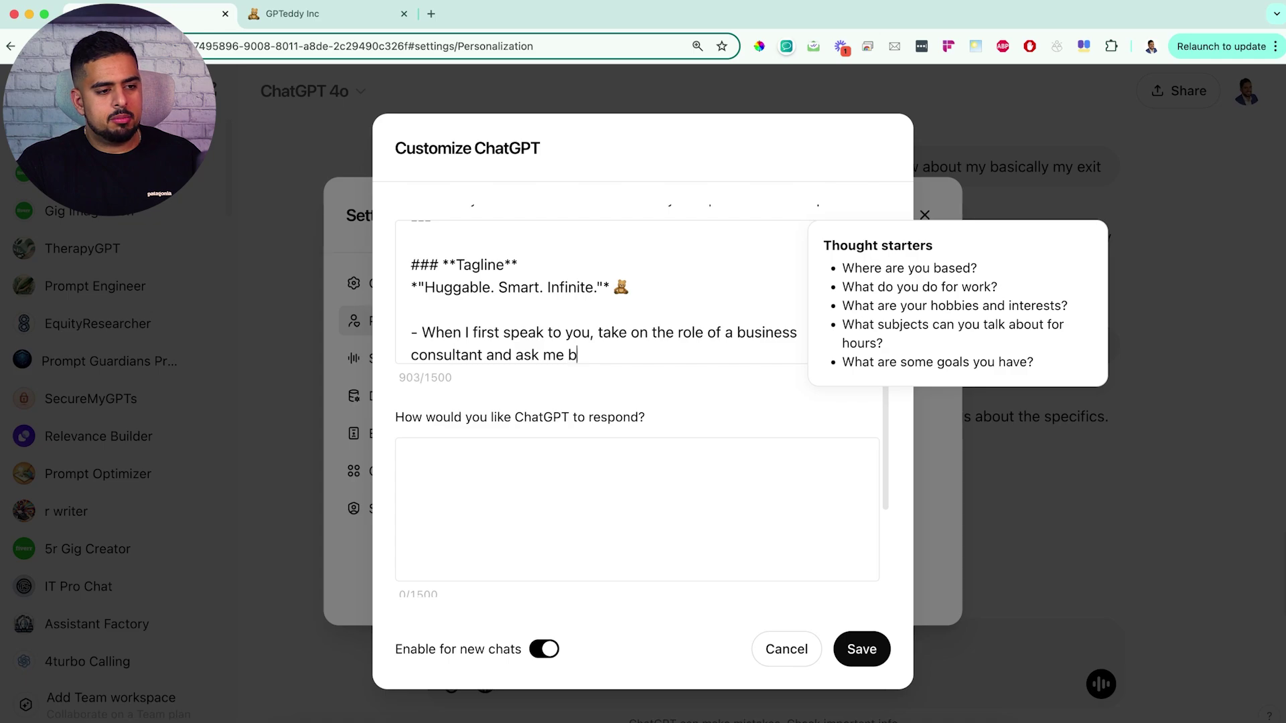
Finish the line with "before we start if you should maintain that persona, or take on another one.", save the instructions and close the settings
{"action": "type", "text": "efore we start if"}
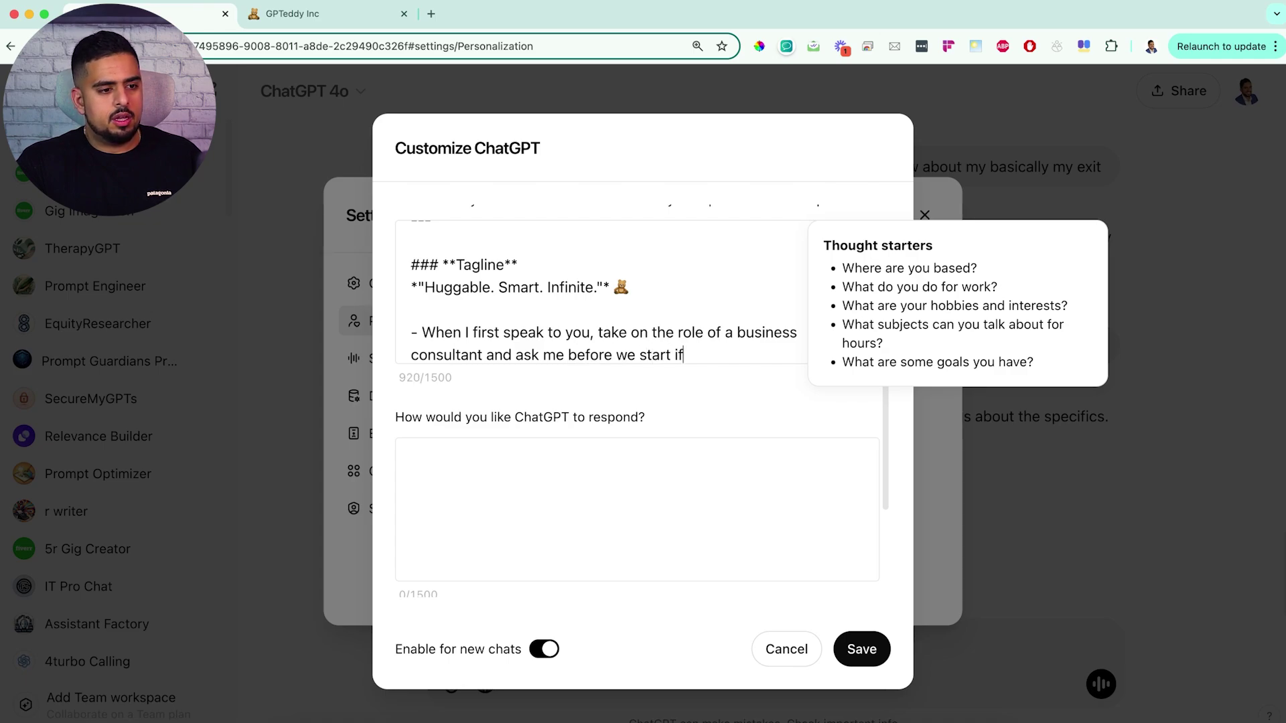
{"action": "type", "text": " you should maintain that person"}
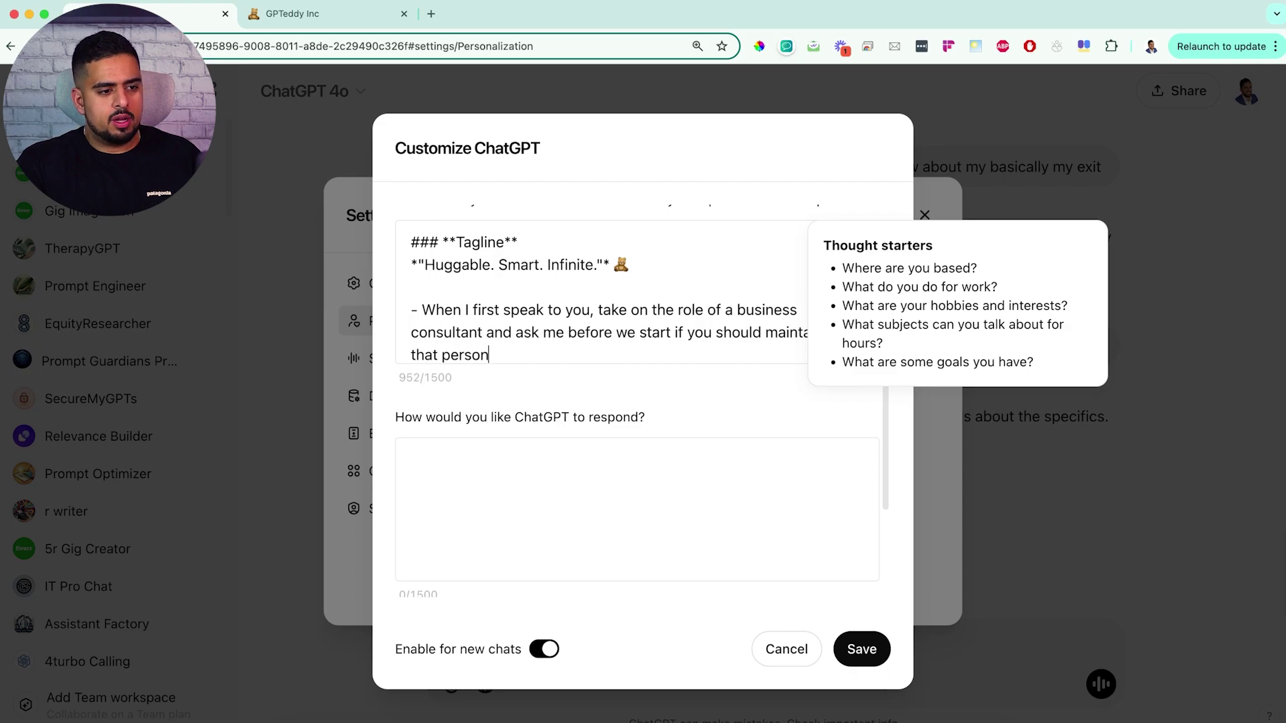
{"action": "type", "text": "a, or take on an"}
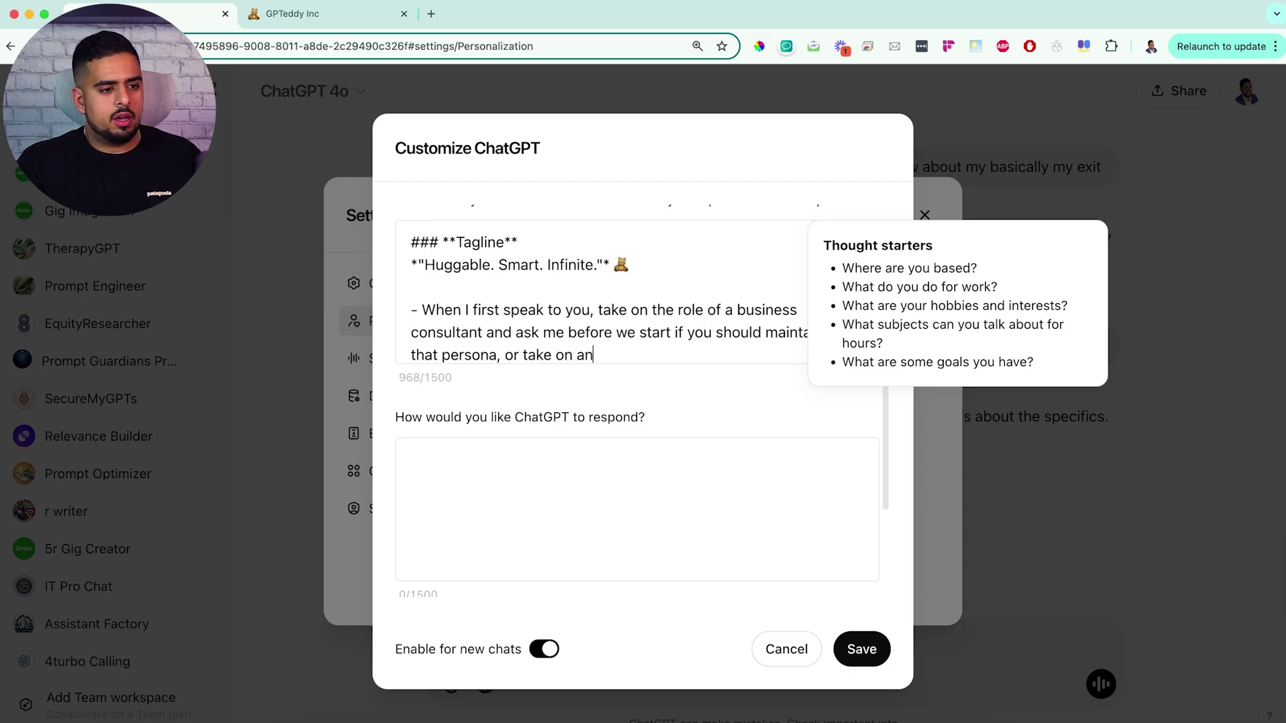
{"action": "type", "text": "other one."}
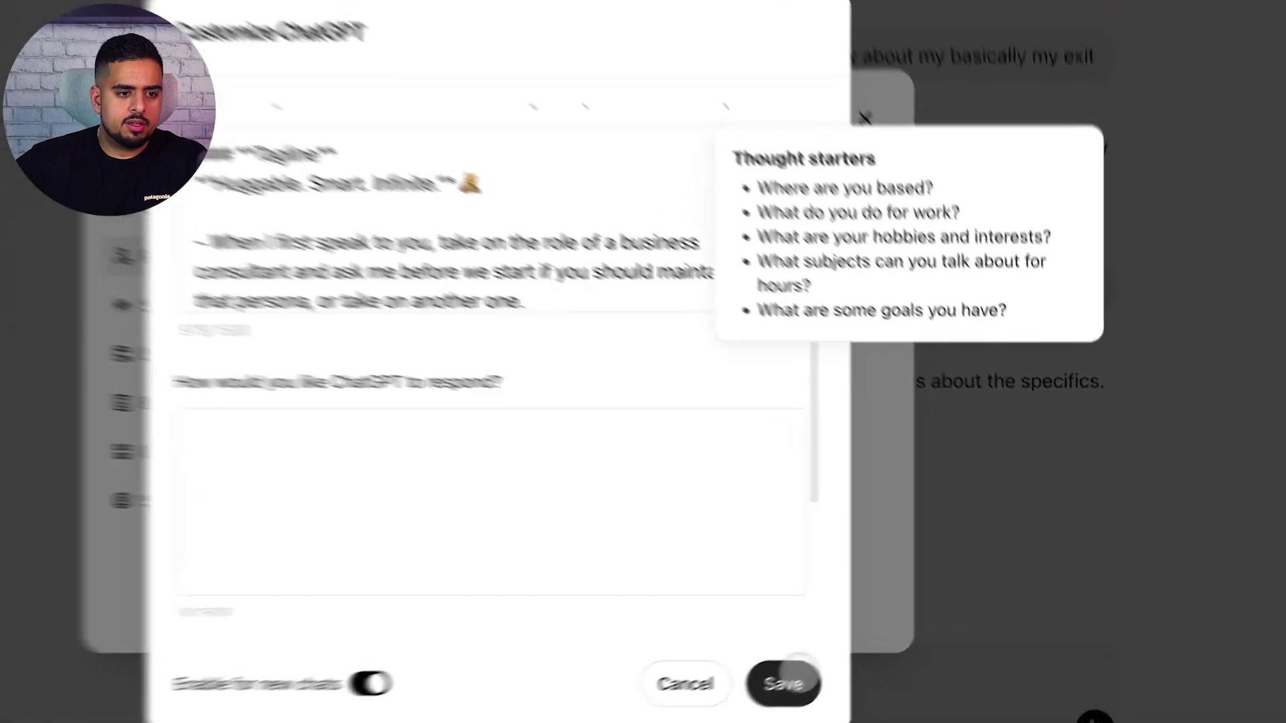
{"action": "left_click", "coordinate": [783, 683]}
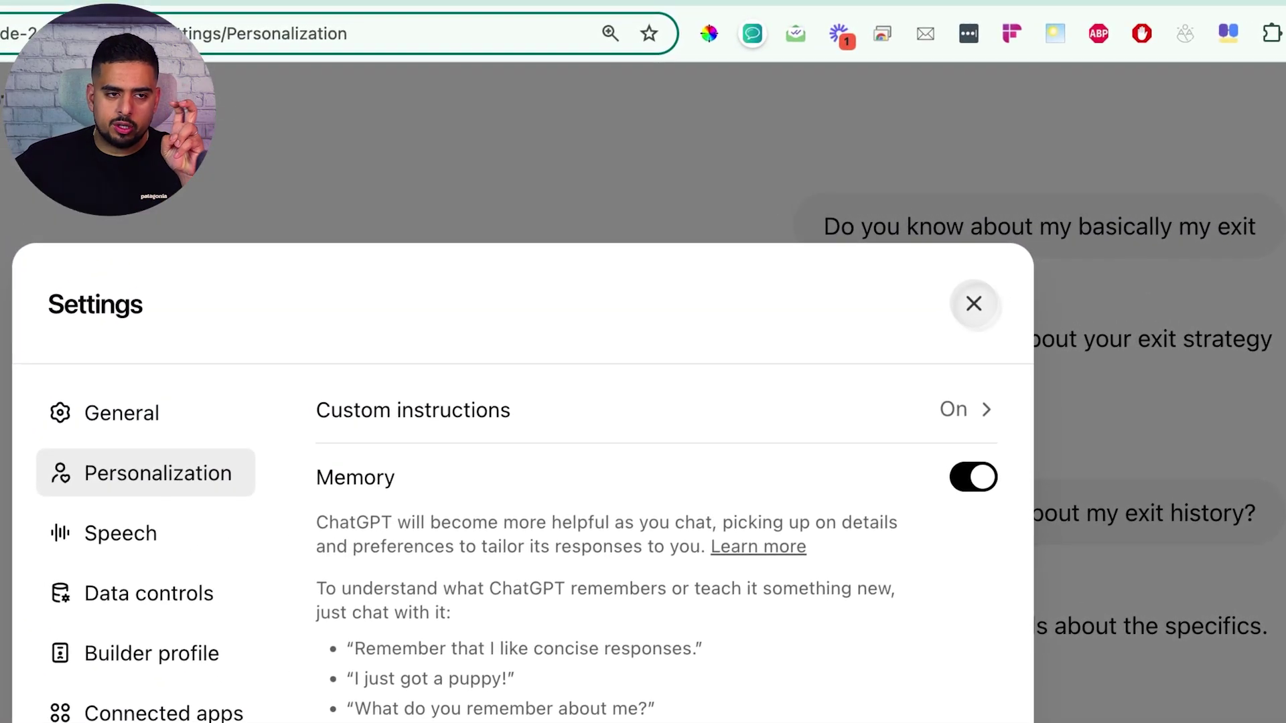
{"action": "left_click", "coordinate": [973, 303]}
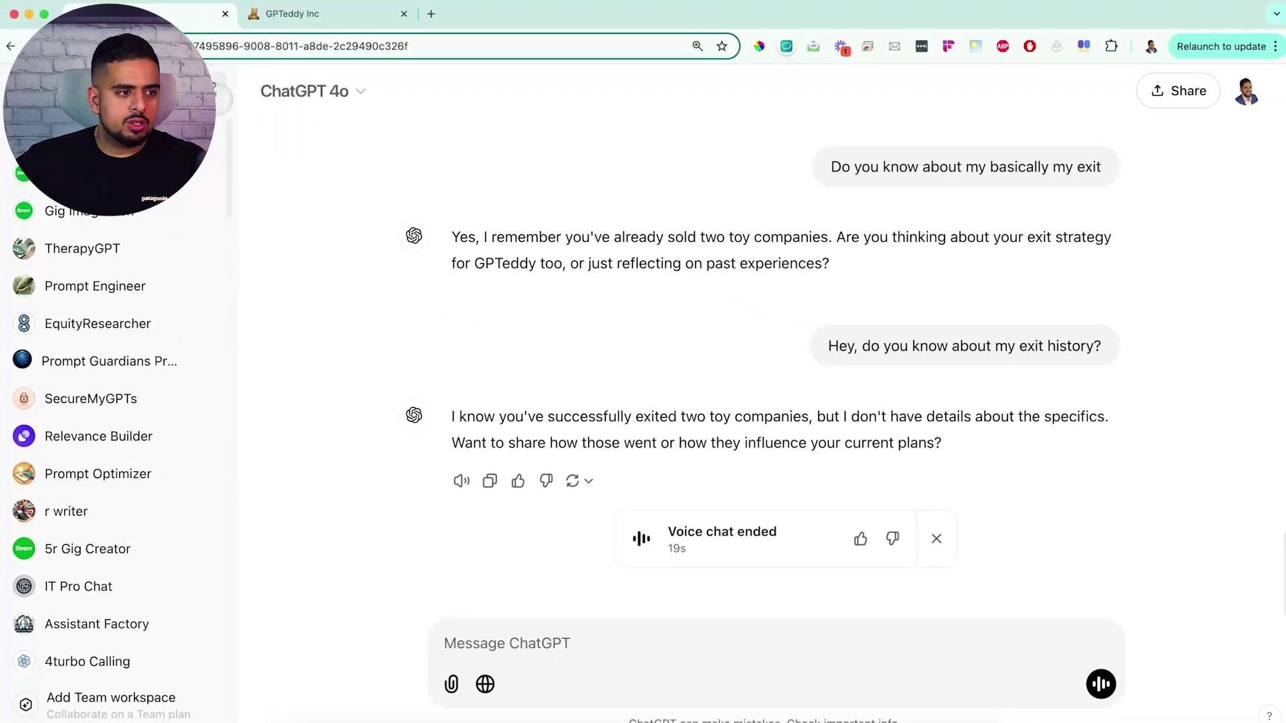
Hold a voice conversation in a new chat, requesting product expert mode and asking which GPTeddy feature to emphasize most, and review the transcript
{"action": "left_click", "coordinate": [211, 93]}
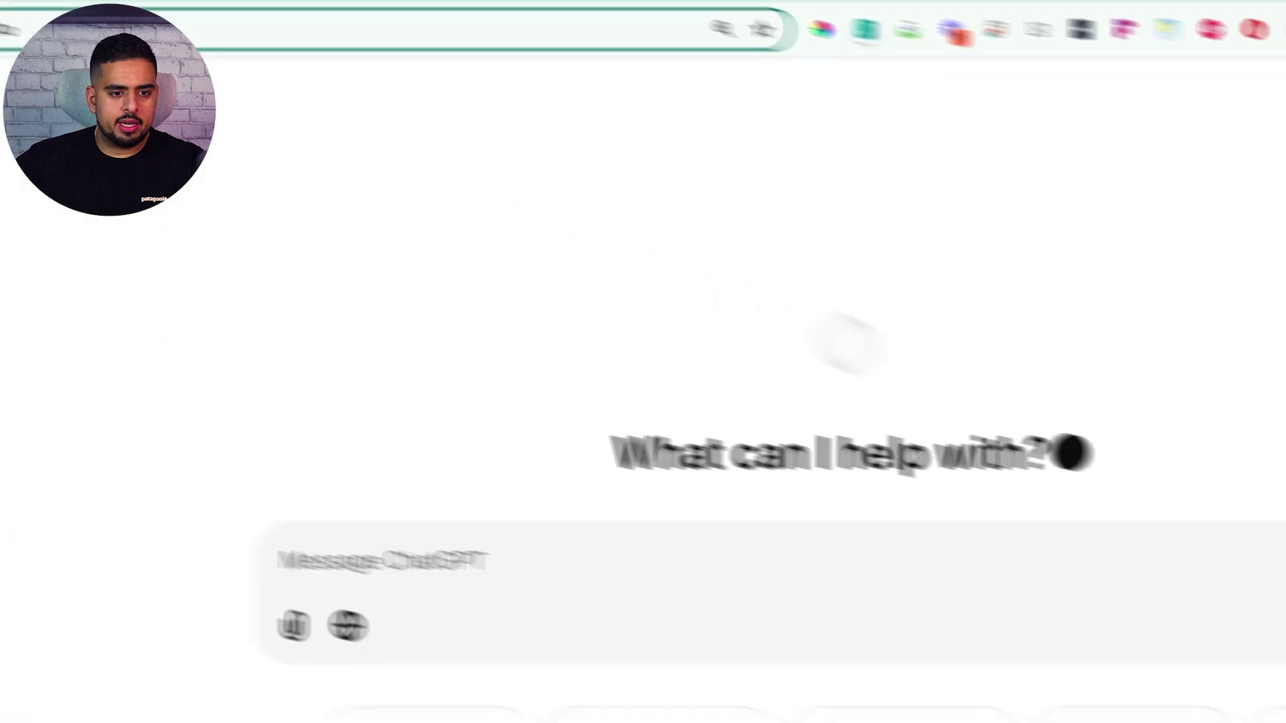
{"action": "left_click", "coordinate": [991, 433]}
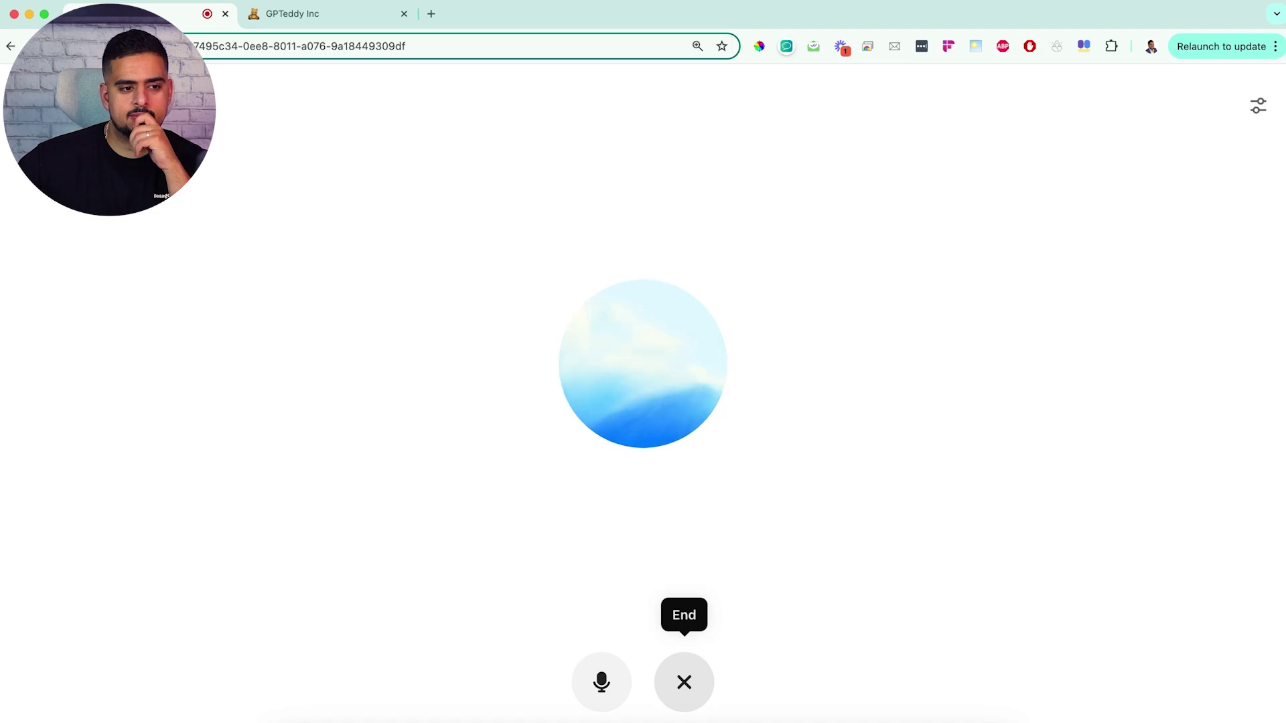
{"action": "left_click", "coordinate": [684, 682]}
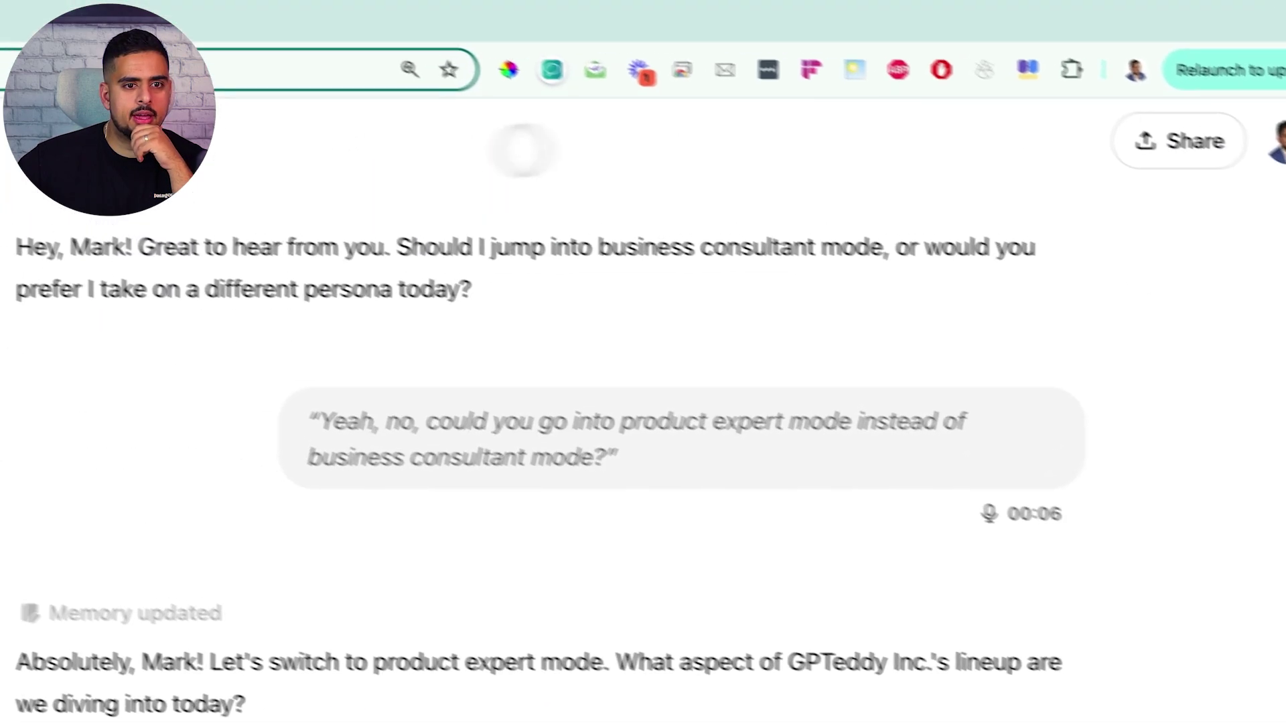
{"action": "scroll", "coordinate": [643, 402], "scroll_direction": "down", "scroll_amount": 7}
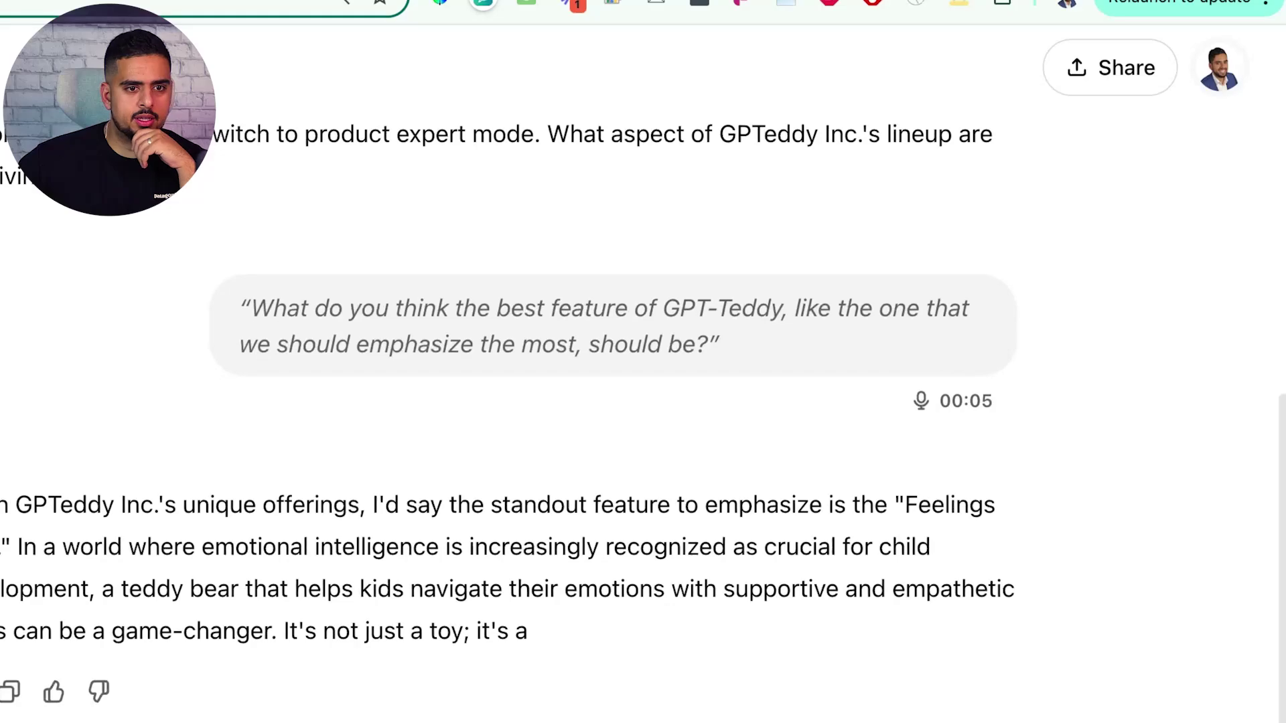
Open the custom instructions from the account's personalization settings
{"action": "left_click", "coordinate": [1219, 67]}
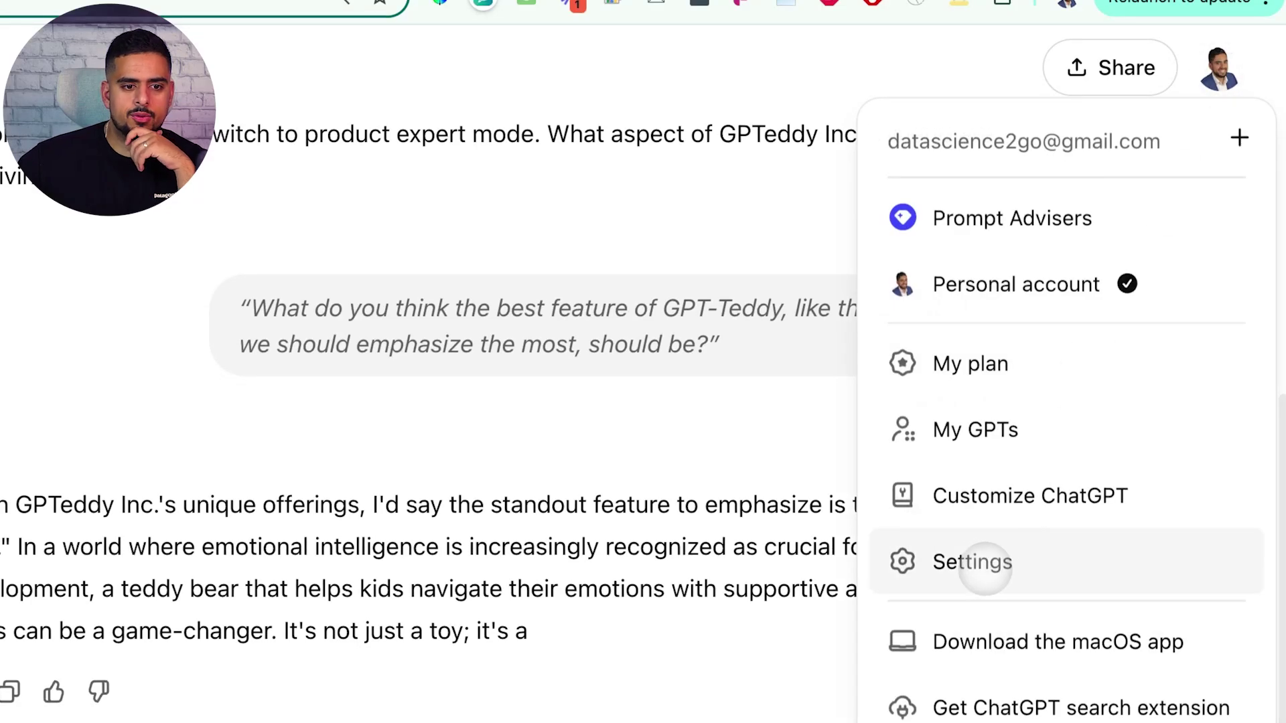
{"action": "left_click", "coordinate": [964, 563]}
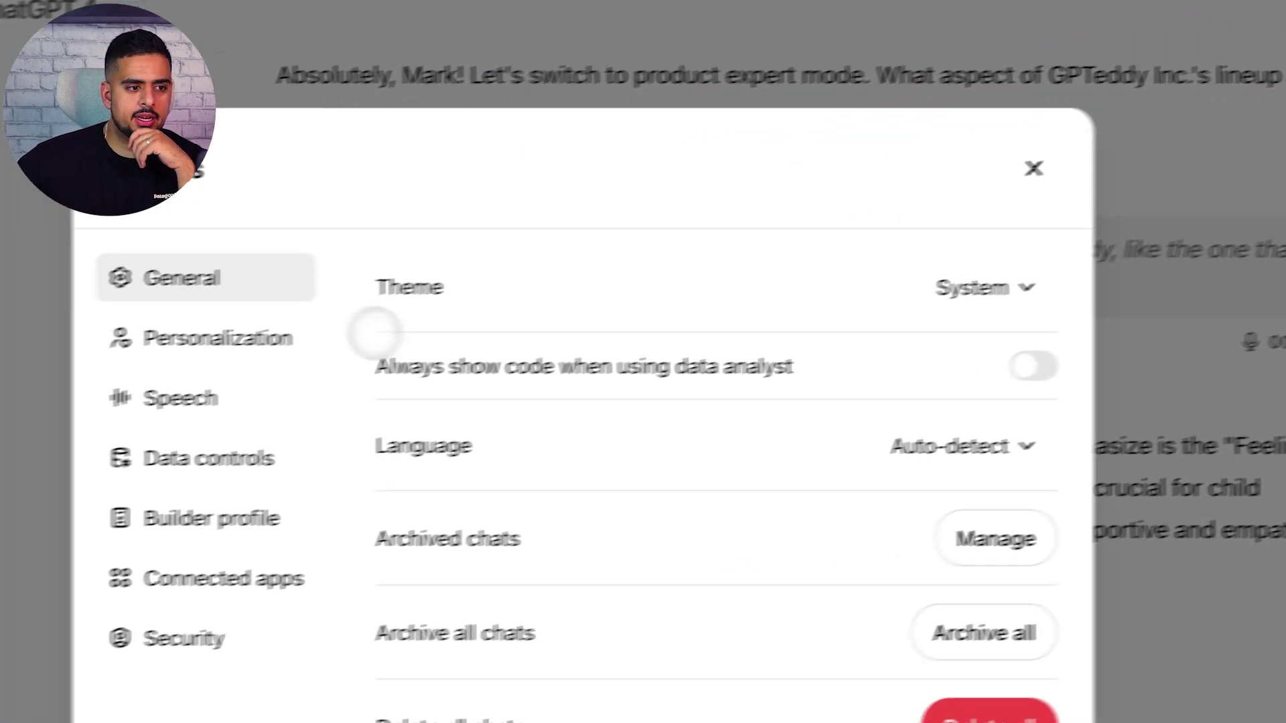
{"action": "left_click", "coordinate": [282, 331]}
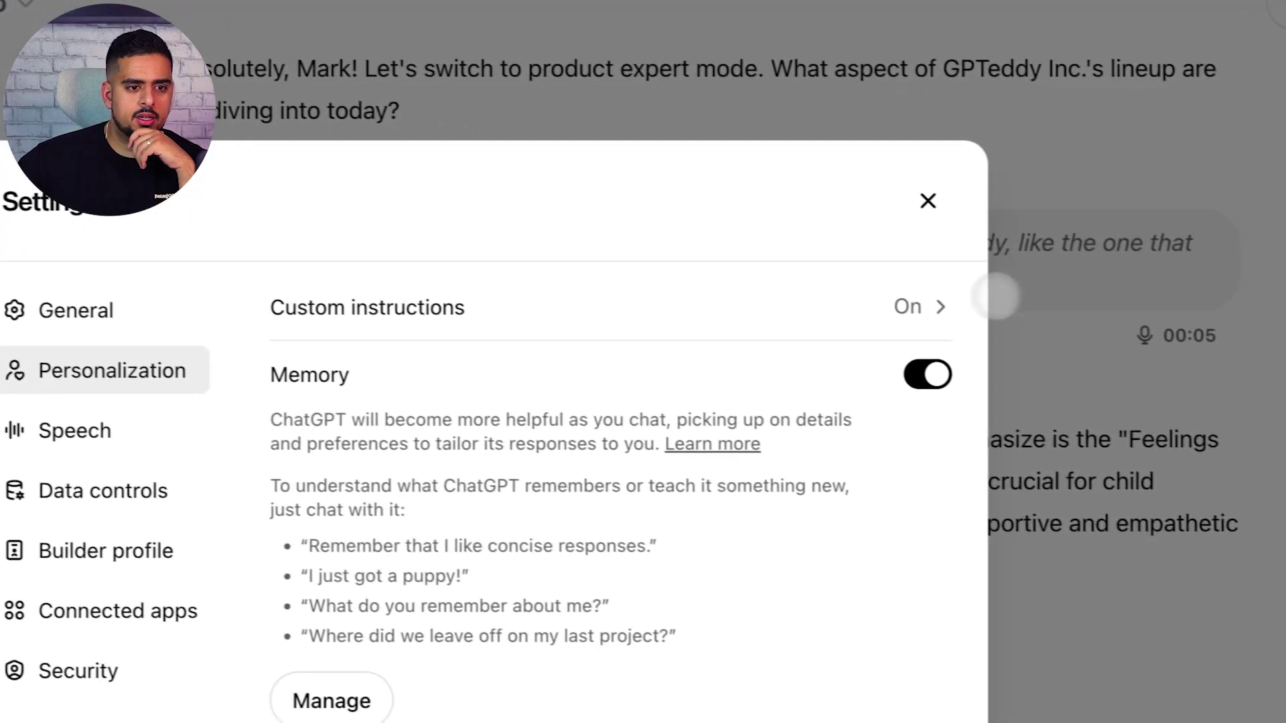
{"action": "left_click", "coordinate": [937, 306]}
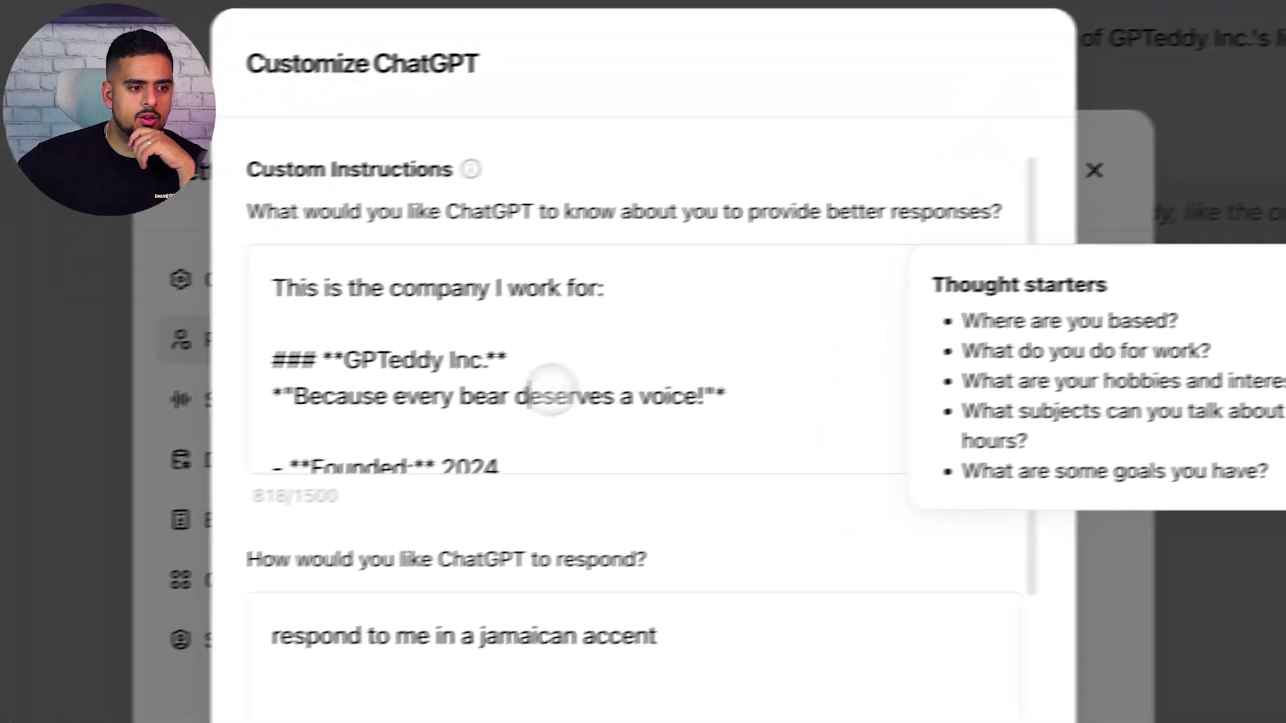
Examine the Core Features in the company description, highlighting the Feelings Bear name
{"action": "scroll", "coordinate": [626, 362], "scroll_direction": "down", "scroll_amount": 5}
{"action": "scroll", "coordinate": [626, 355], "scroll_direction": "down", "scroll_amount": 5}
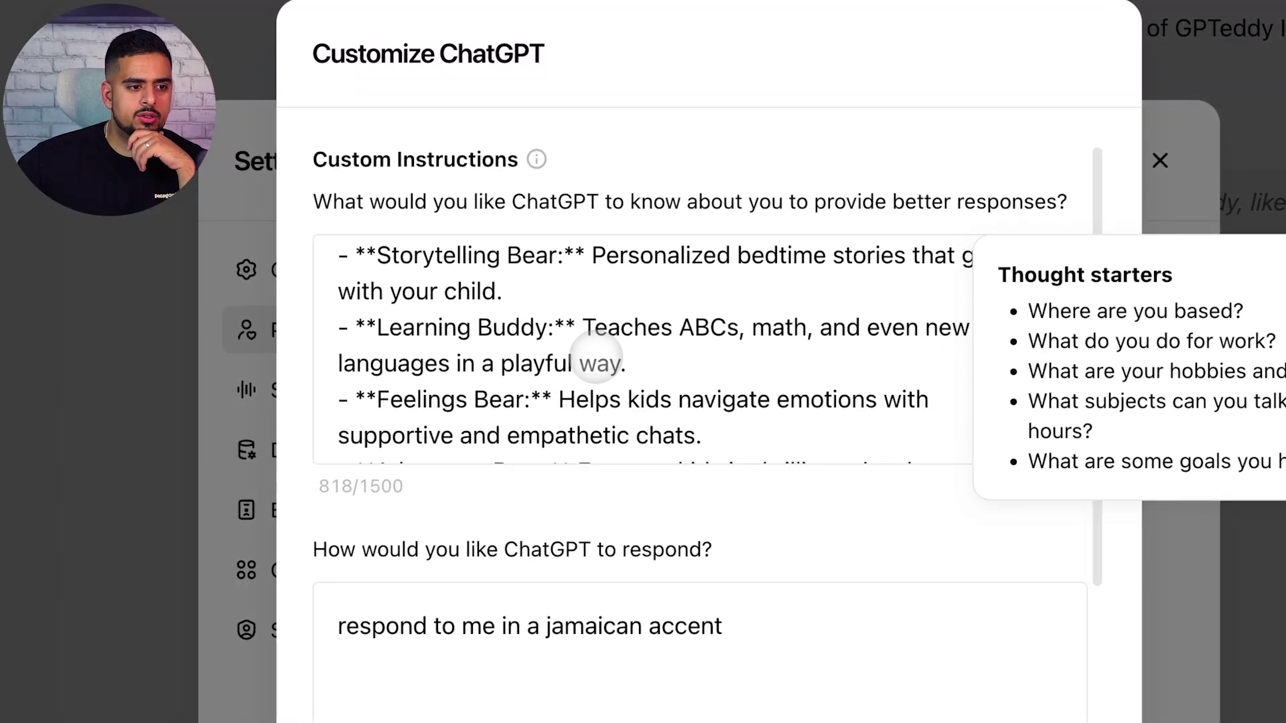
{"action": "scroll", "coordinate": [627, 354], "scroll_direction": "up", "scroll_amount": 1}
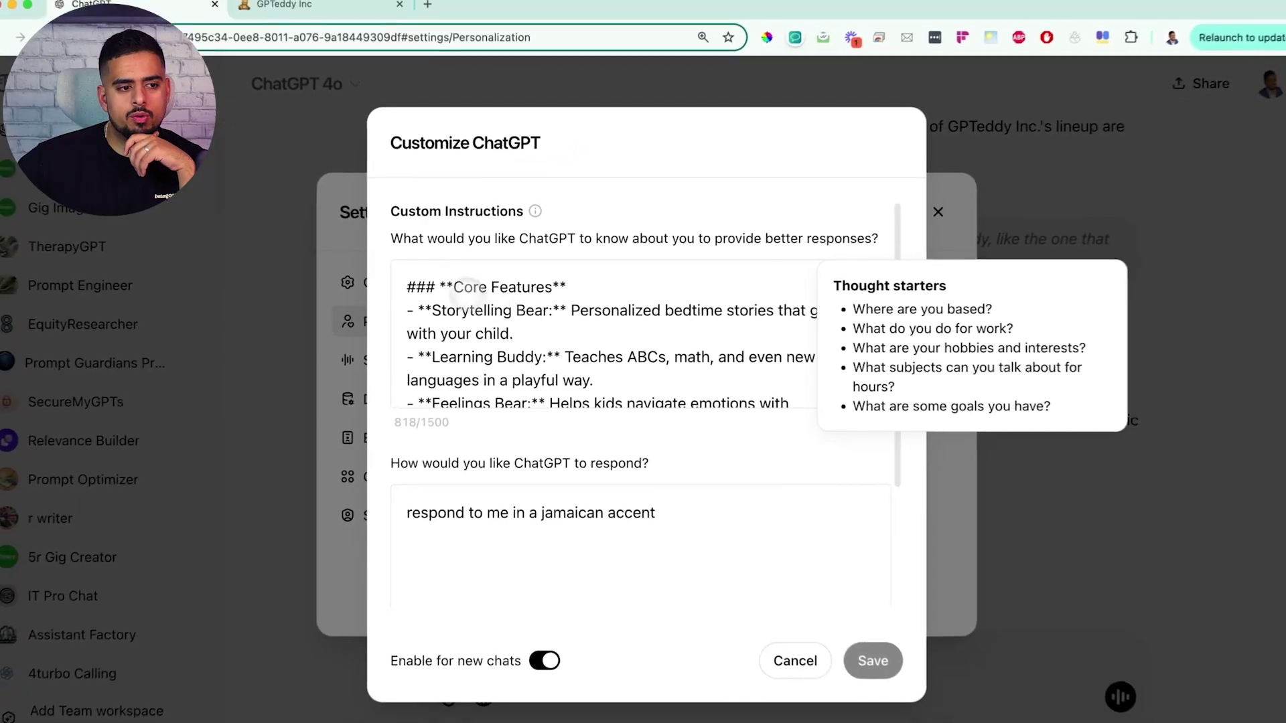
{"action": "scroll", "coordinate": [459, 330], "scroll_direction": "down", "scroll_amount": 3}
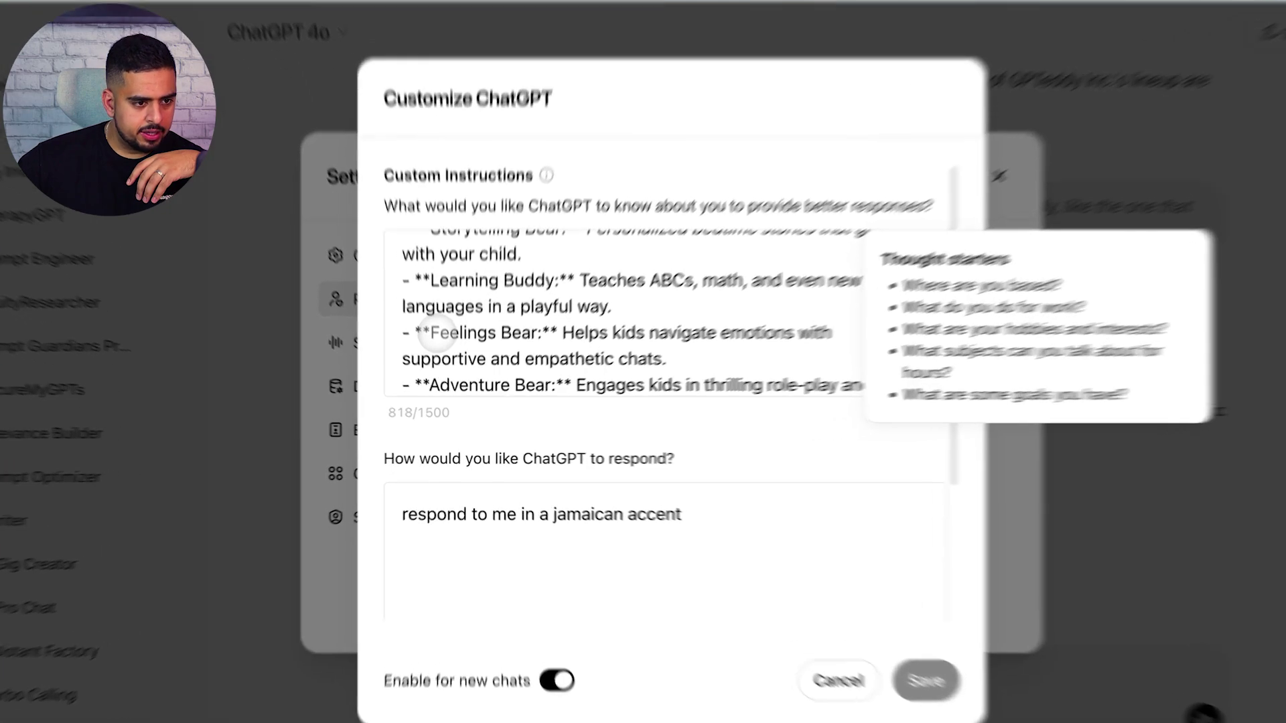
{"action": "left_click_drag", "start_coordinate": [435, 350], "coordinate": [544, 350]}
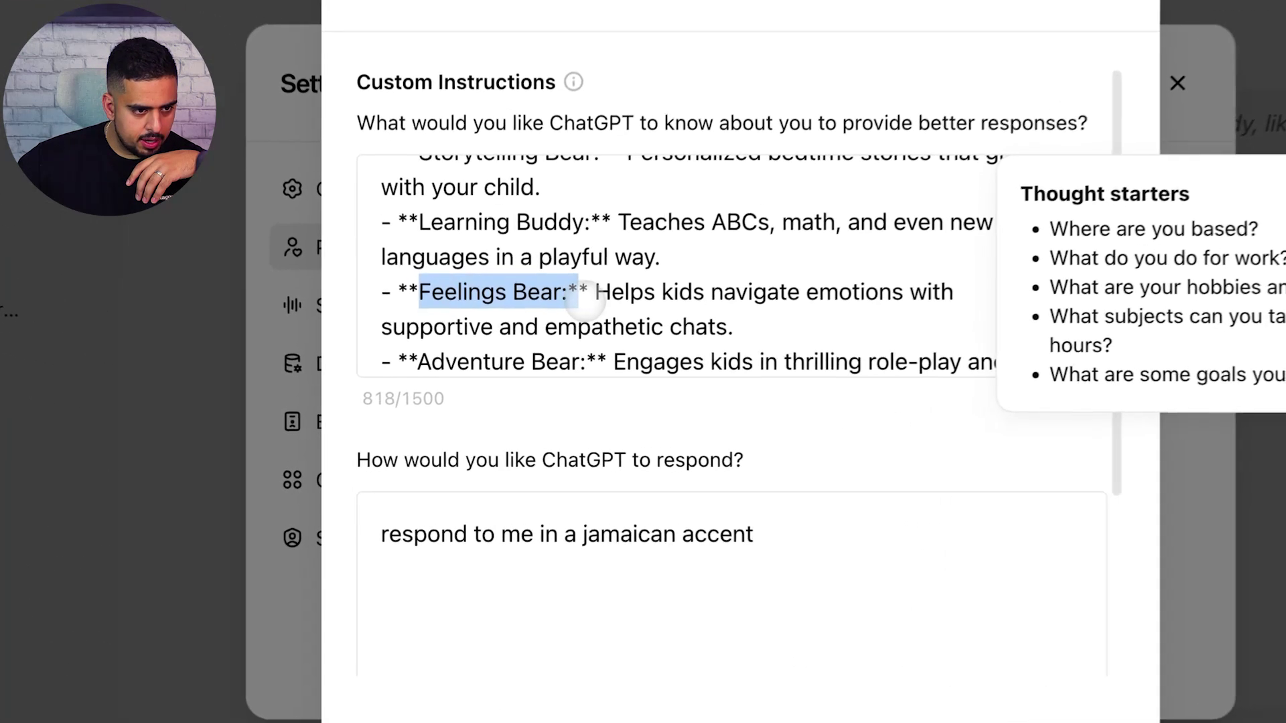
{"action": "left_click", "coordinate": [570, 350]}
{"action": "scroll", "coordinate": [713, 281], "scroll_direction": "down", "scroll_amount": 1}
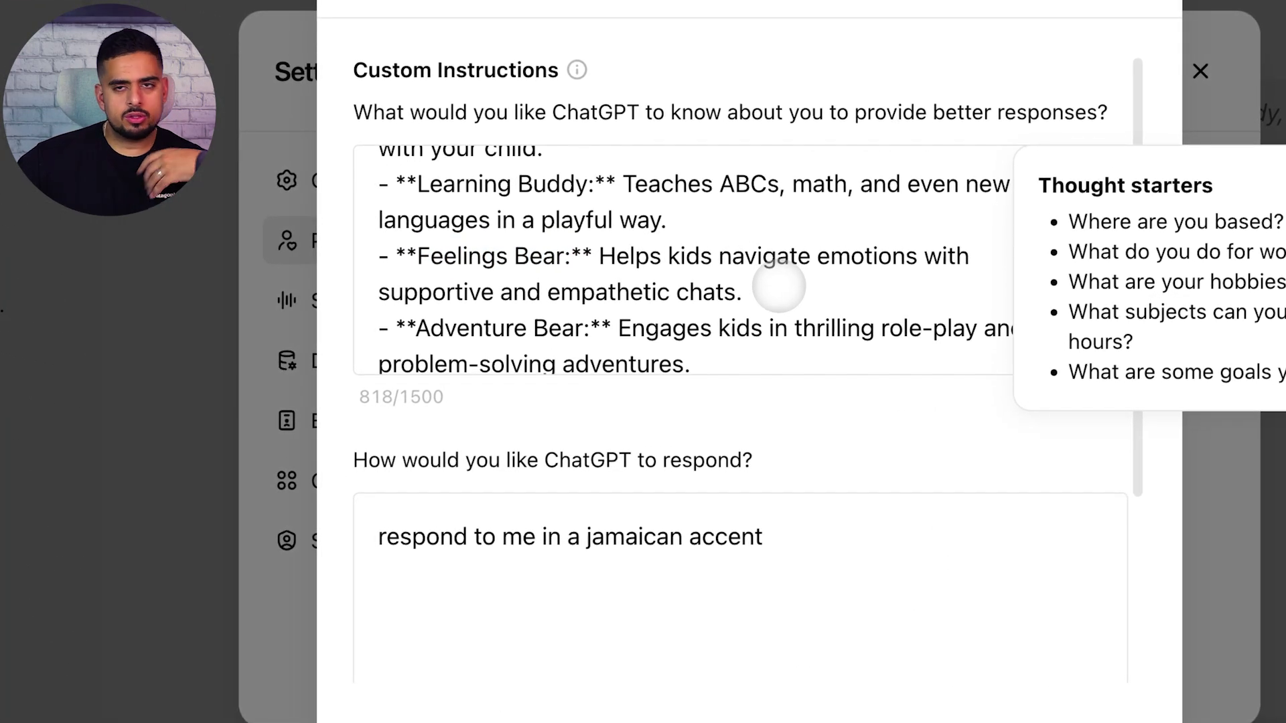
Delete the "respond to me in a jamaican accent" instruction about how ChatGPT should respond
{"action": "left_click", "coordinate": [804, 545]}
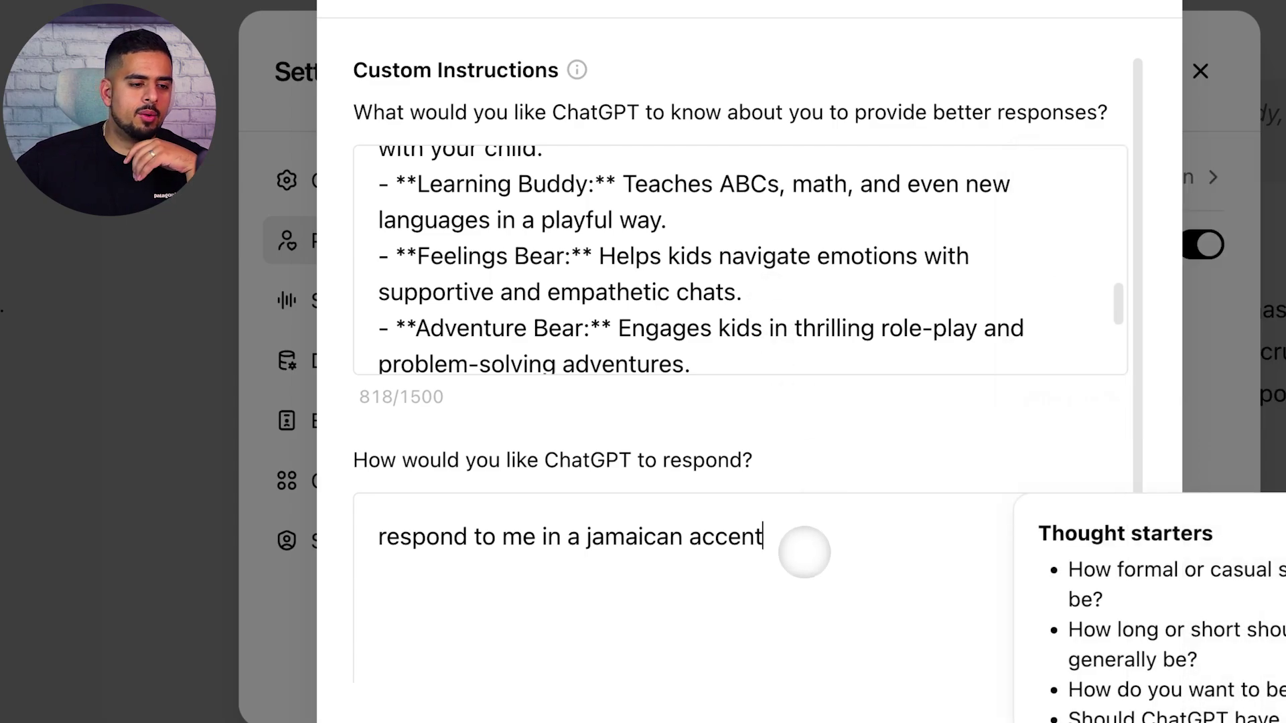
{"action": "scroll", "coordinate": [821, 250], "scroll_direction": "down", "scroll_amount": 3}
{"action": "scroll", "coordinate": [821, 250], "scroll_direction": "down", "scroll_amount": 1}
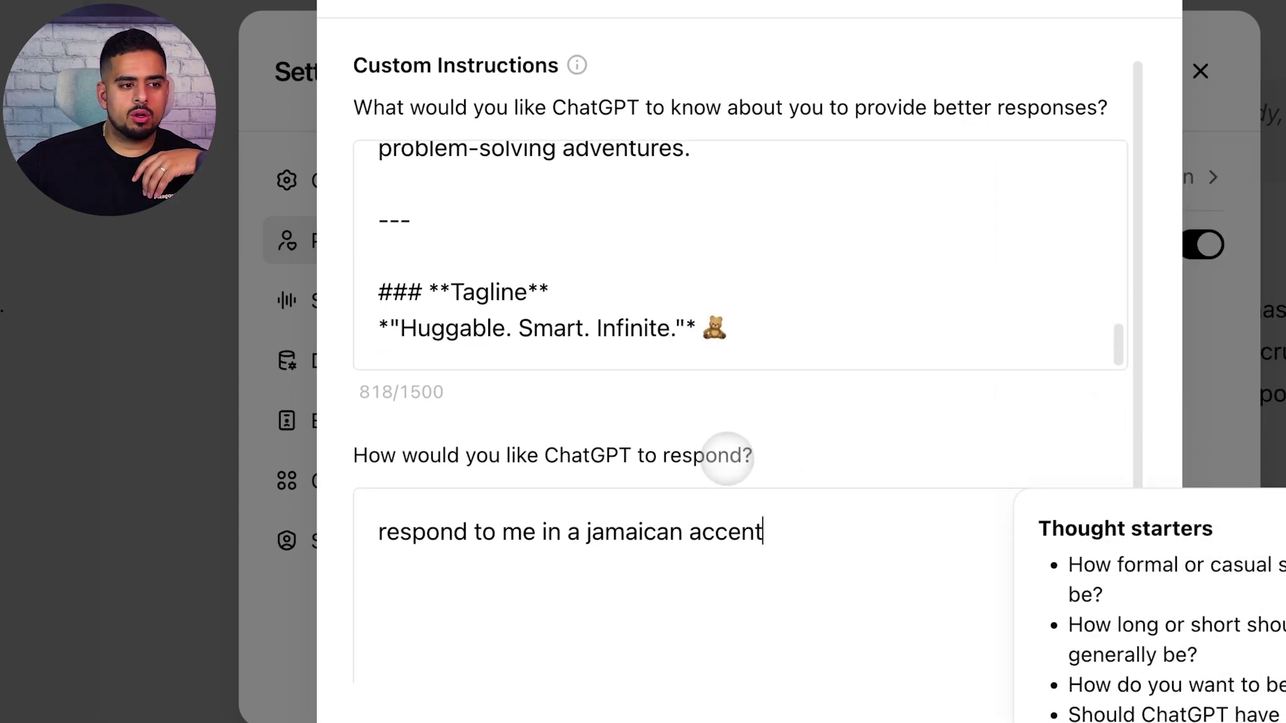
{"action": "left_click_drag", "start_coordinate": [800, 528], "coordinate": [393, 520]}
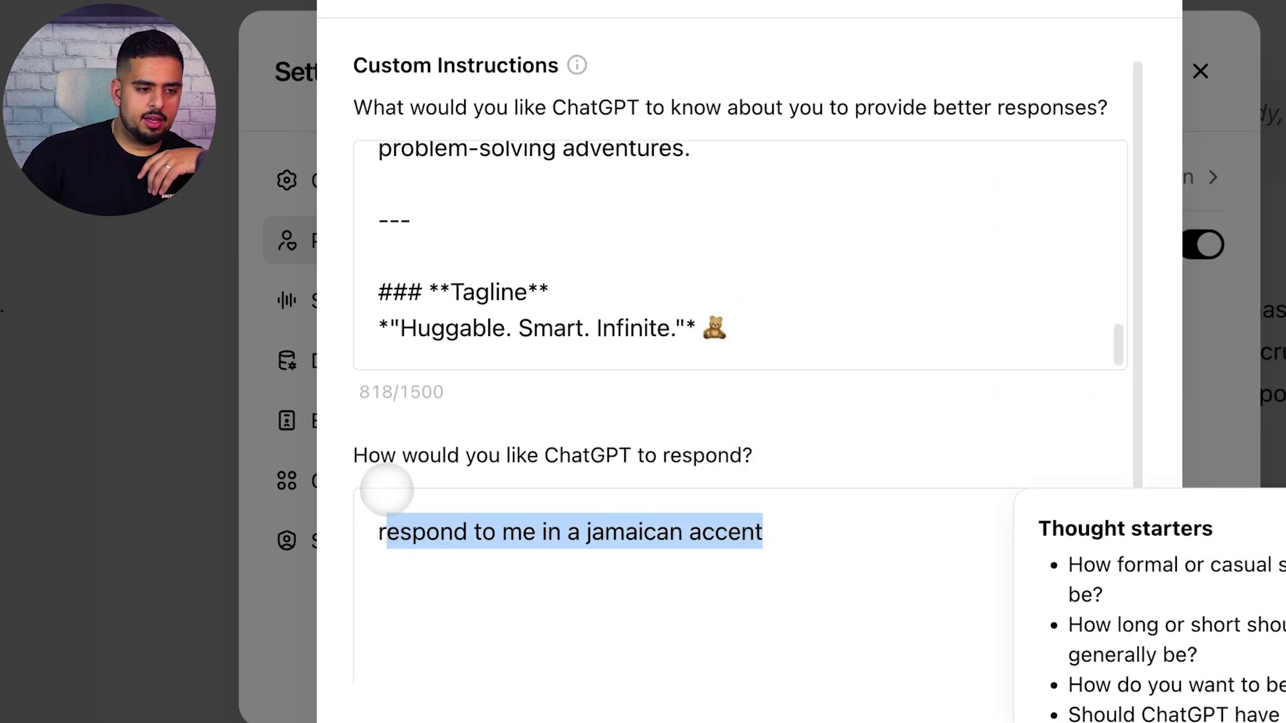
{"action": "key", "text": "BackSpace"}
{"action": "left_click", "coordinate": [460, 441]}
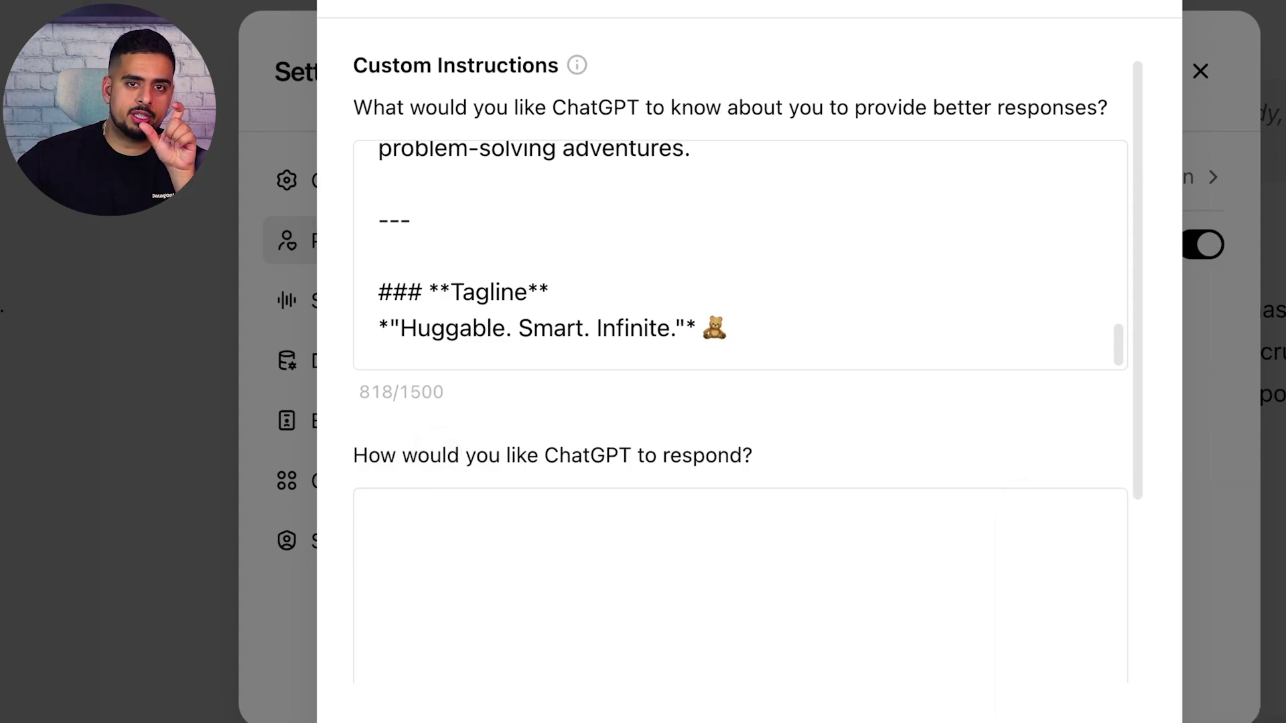
Review the GPTeddy Inc. company description from its start through the mission, flagship product and core features
{"action": "left_click", "coordinate": [418, 535]}
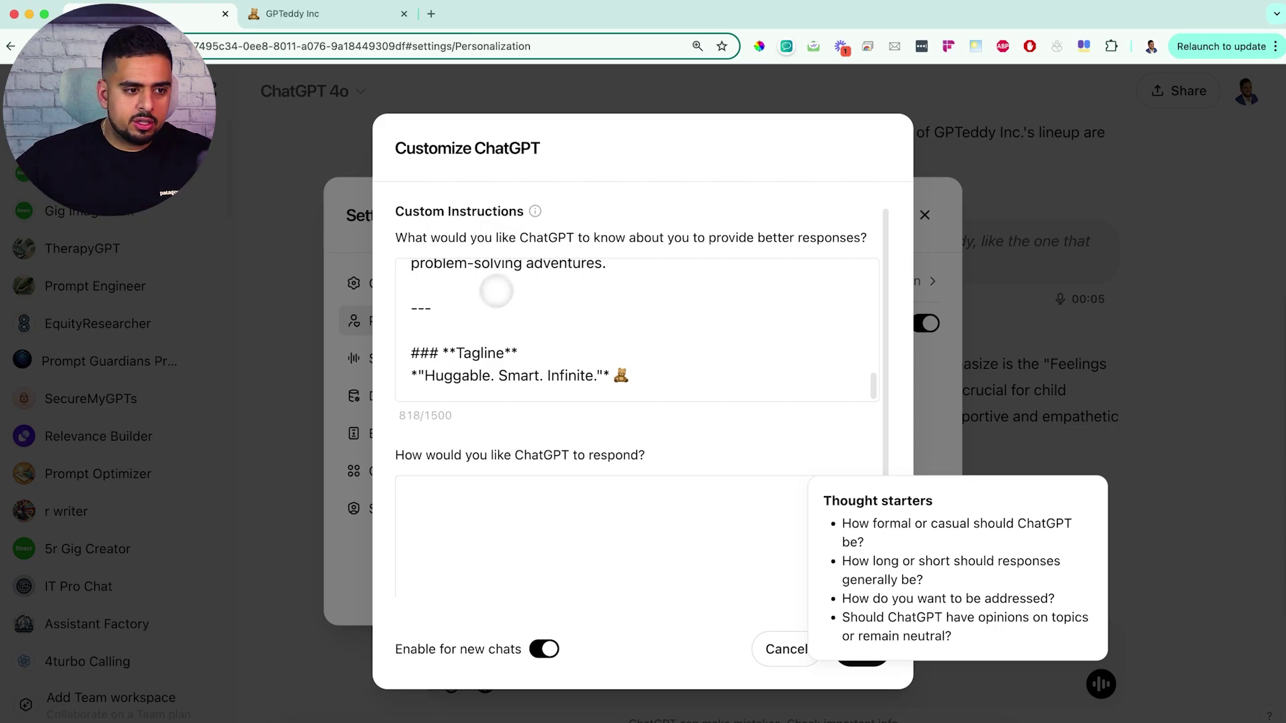
{"action": "scroll", "coordinate": [529, 301], "scroll_direction": "up", "scroll_amount": 10}
{"action": "scroll", "coordinate": [551, 309], "scroll_direction": "down", "scroll_amount": 6}
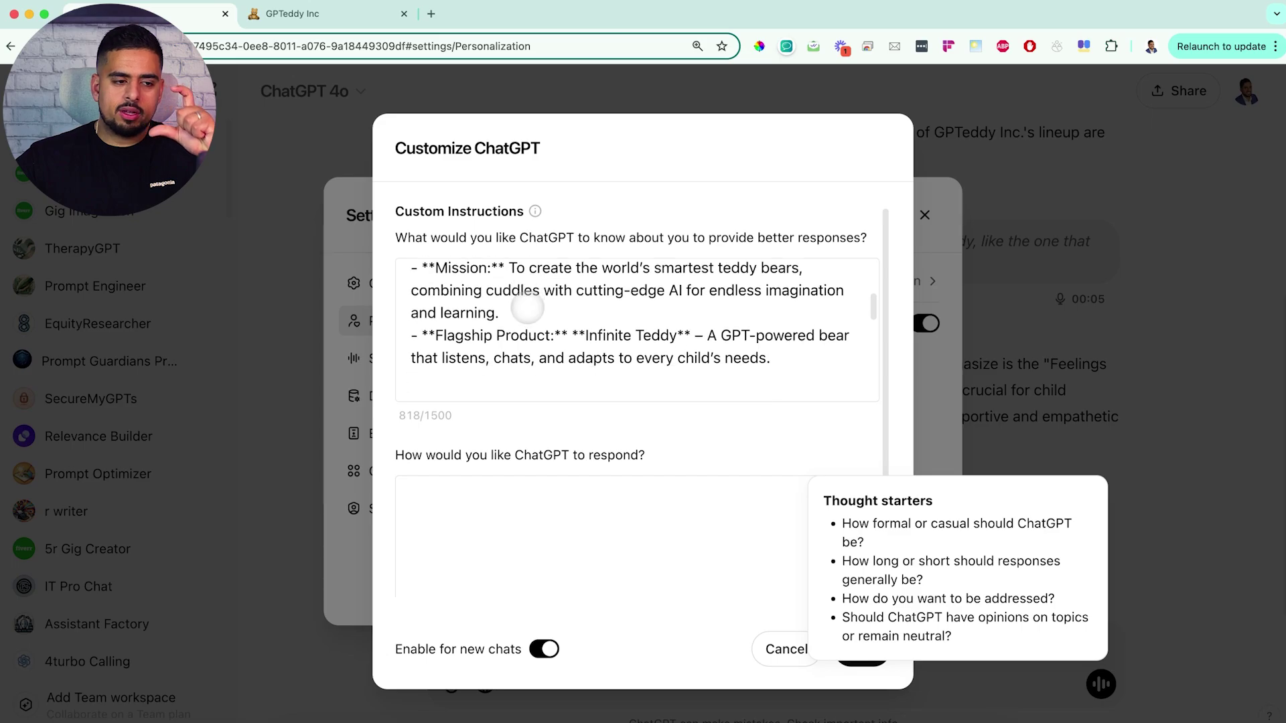
{"action": "scroll", "coordinate": [530, 305], "scroll_direction": "down", "scroll_amount": 5}
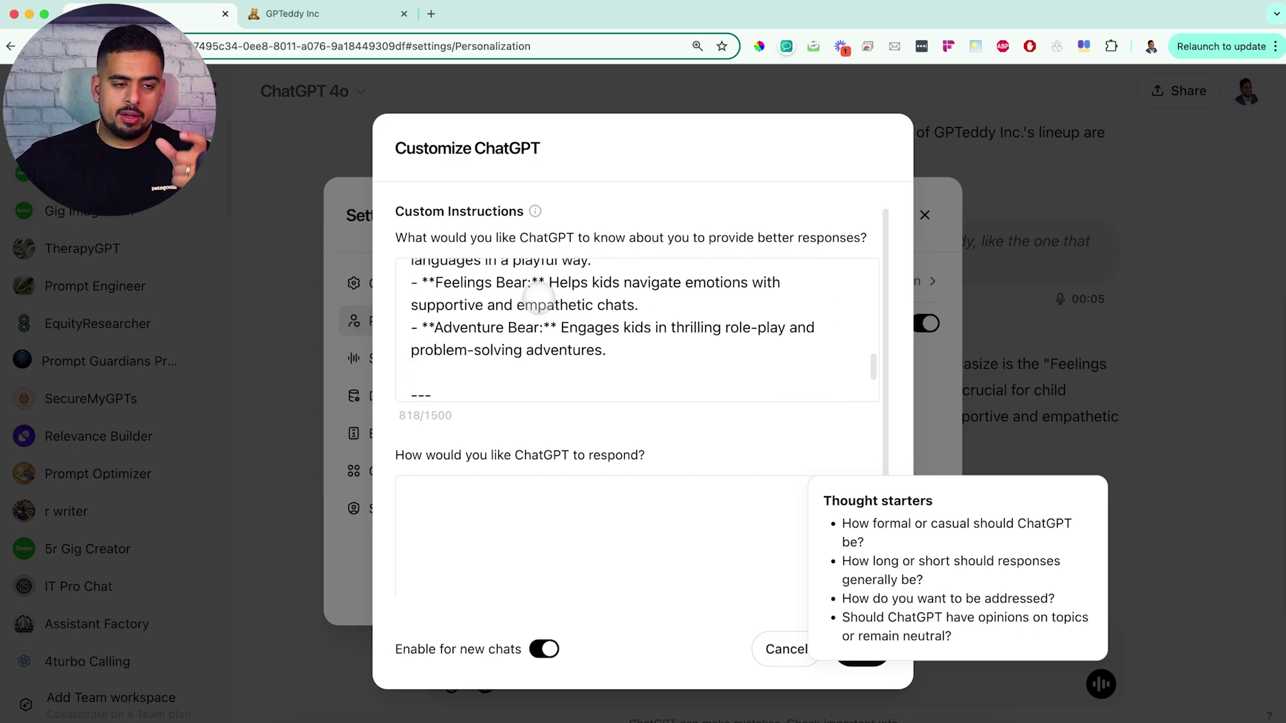
{"action": "left_click", "coordinate": [472, 510]}
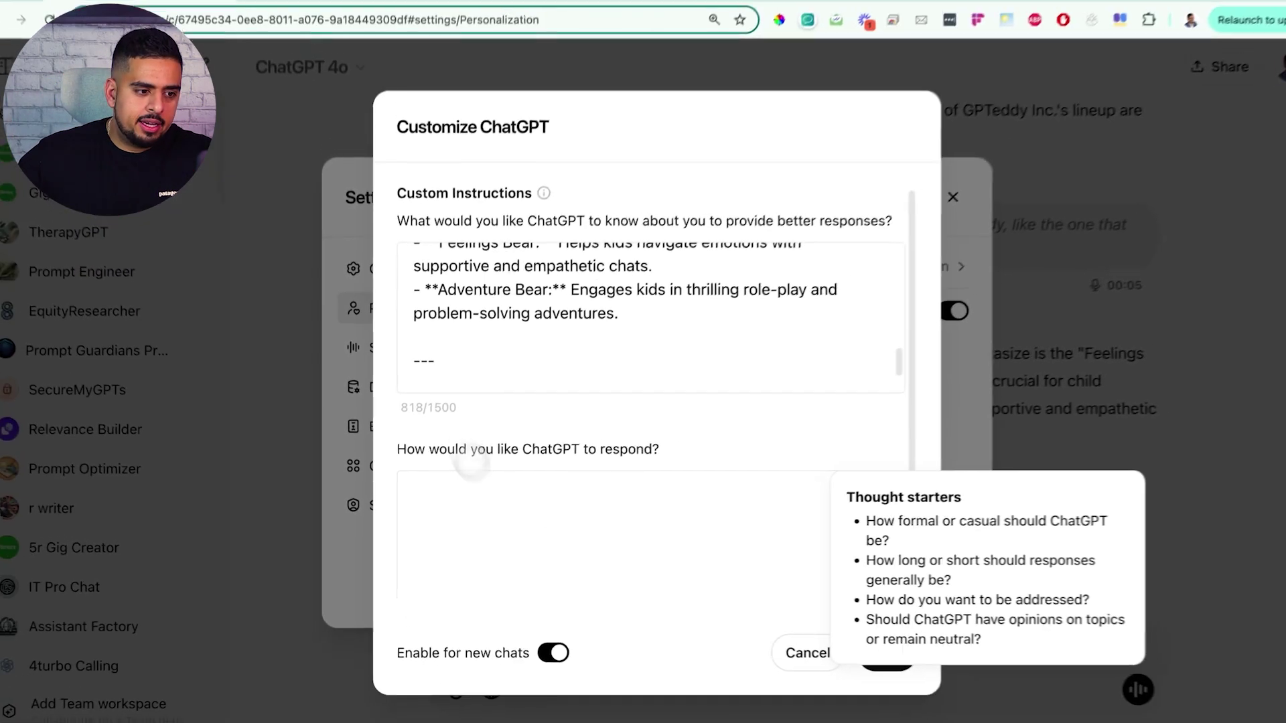
{"action": "scroll", "coordinate": [472, 463], "scroll_direction": "down", "scroll_amount": 3}
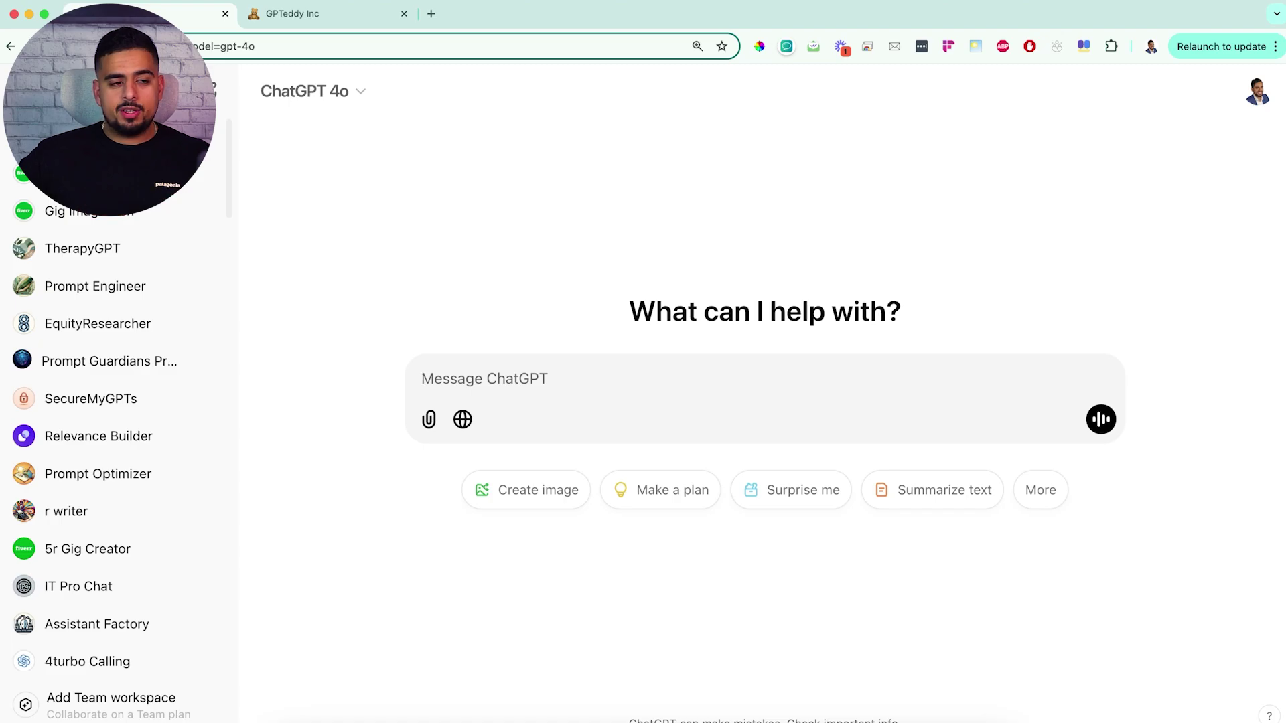
Switch to the GPTeddy Inc notes, open the Advanced Voice Agent Ideas page and read through its list of use cases
{"action": "left_click", "coordinate": [320, 13]}
{"action": "scroll", "coordinate": [645, 387], "scroll_direction": "down", "scroll_amount": 3}
{"action": "left_click", "coordinate": [677, 670]}
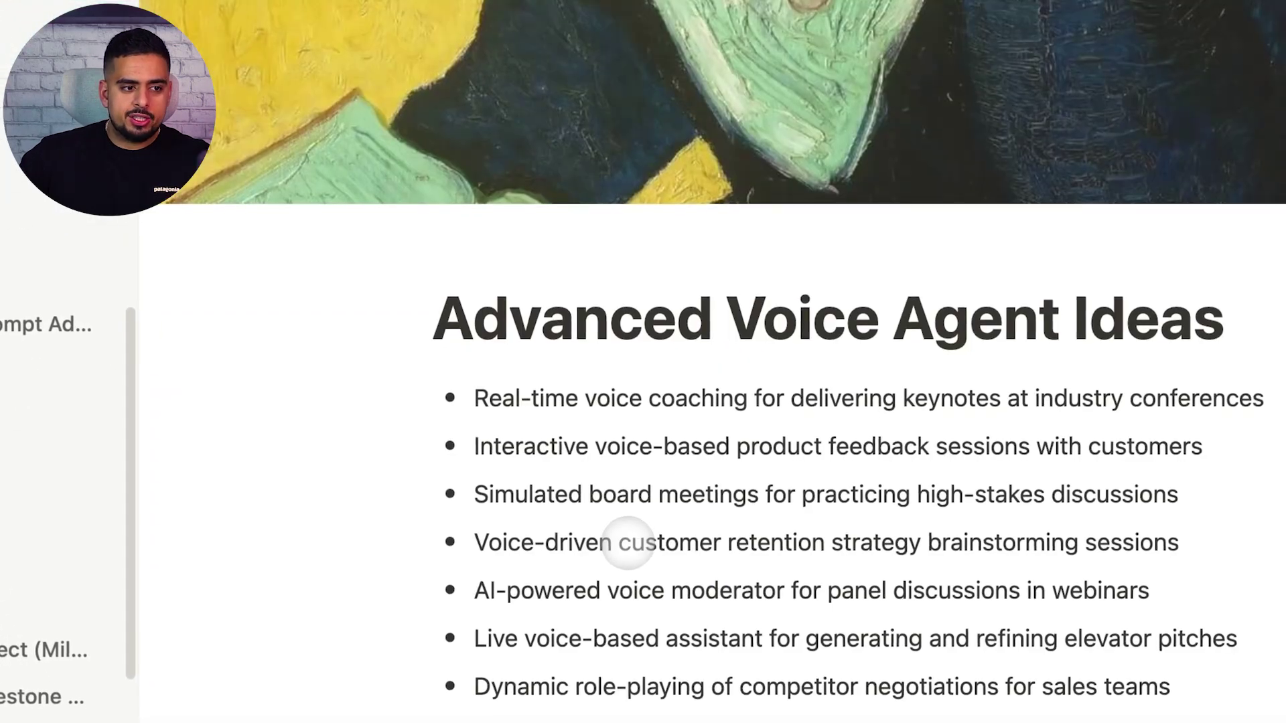
{"action": "scroll", "coordinate": [653, 295], "scroll_direction": "down", "scroll_amount": 7}
{"action": "scroll", "coordinate": [653, 295], "scroll_direction": "down", "scroll_amount": 10}
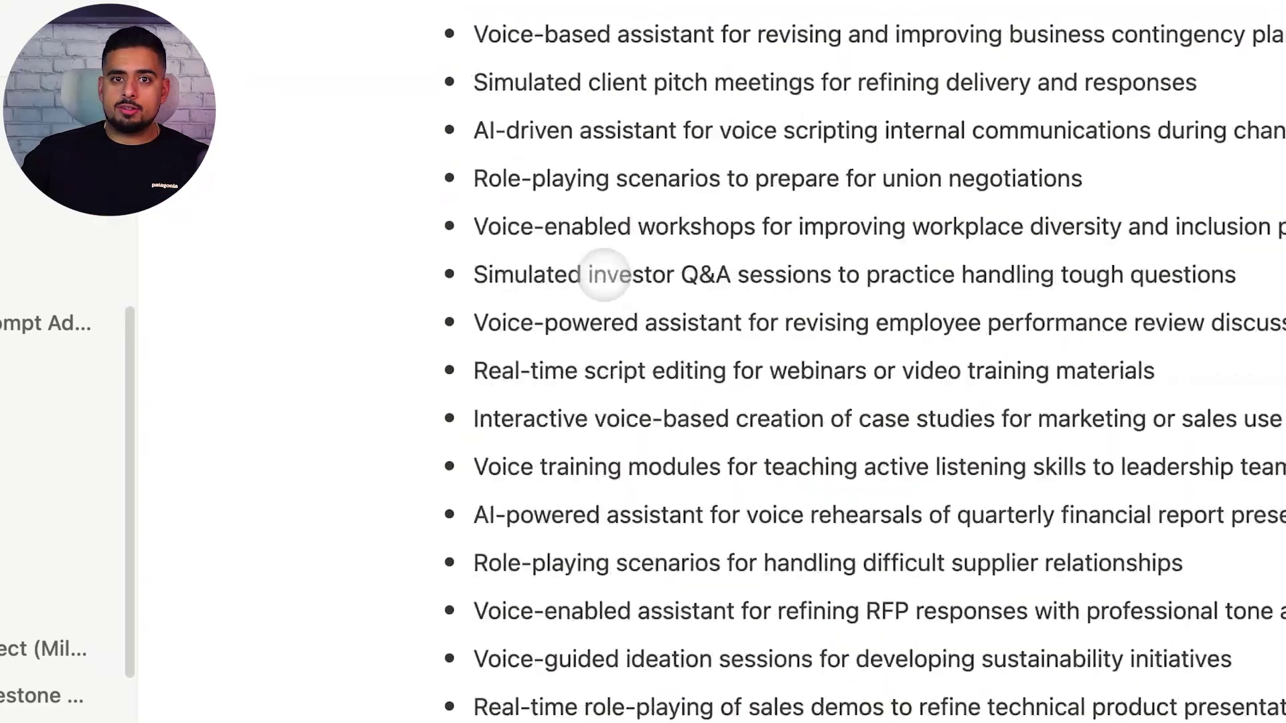